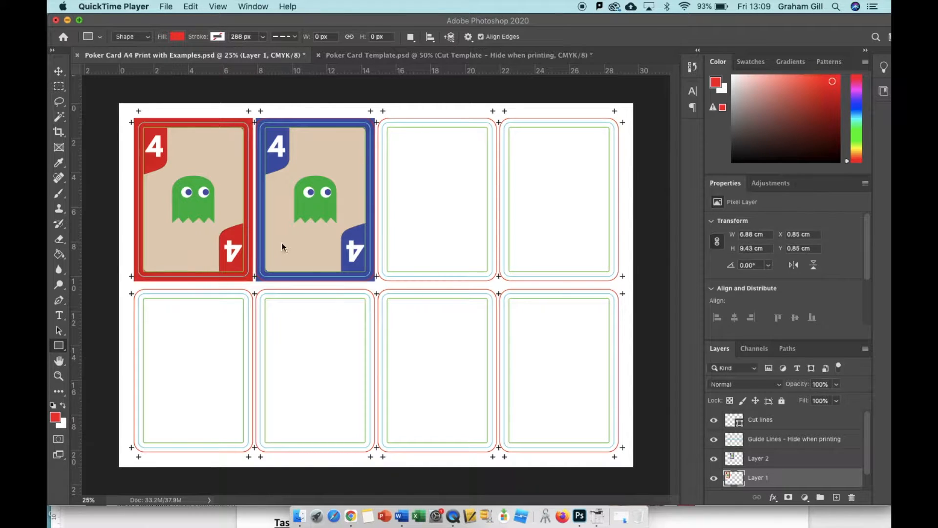
Step: Switch to the Poker Card Template.psd document and check its BG and Cut Template layers, toggling the cut template's visibility
{"action": "left_click", "coordinate": [362, 57]}
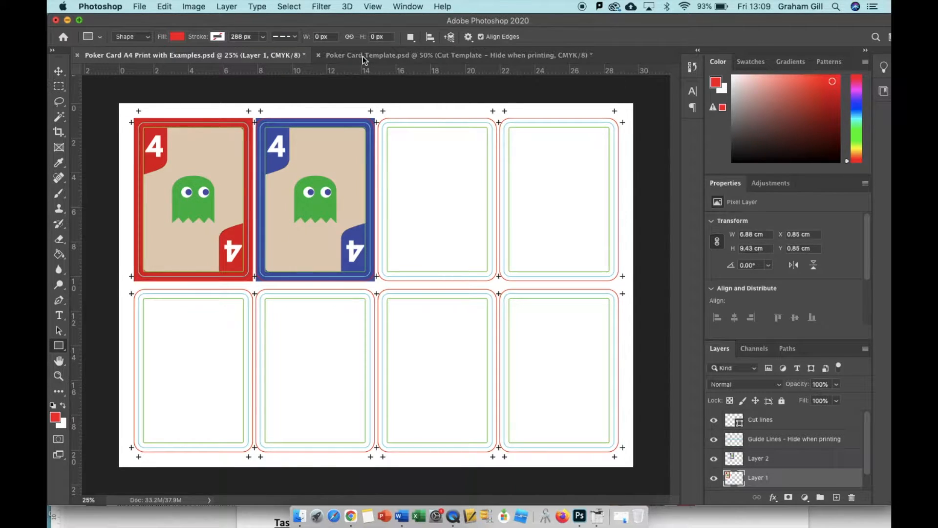
{"action": "left_click", "coordinate": [362, 56]}
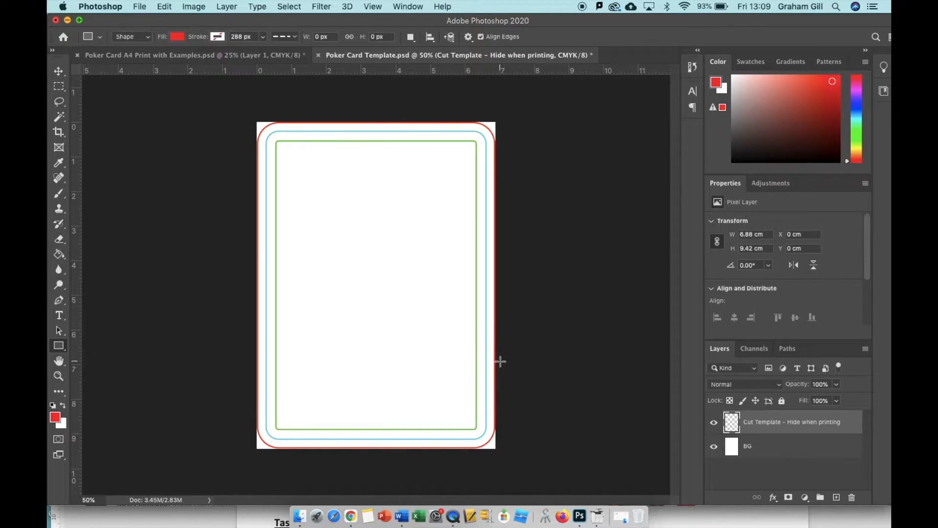
{"action": "left_click", "coordinate": [762, 450]}
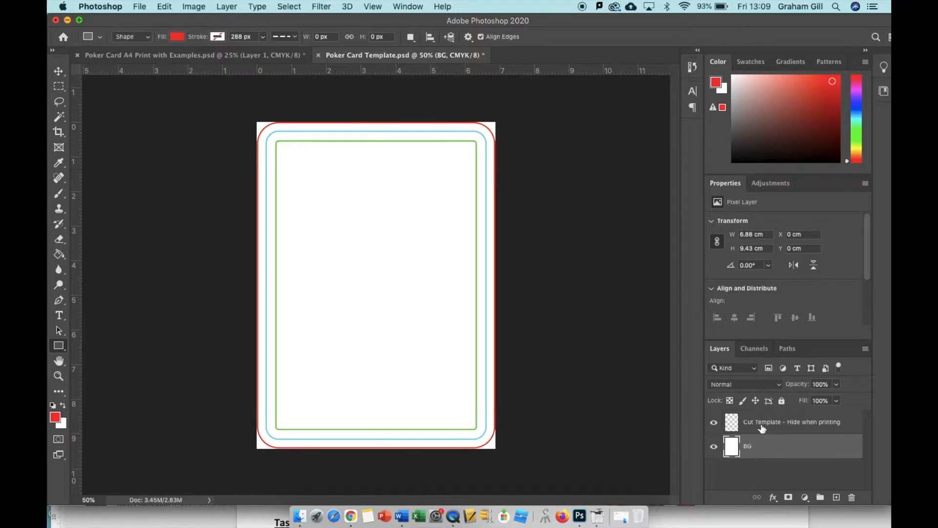
{"action": "left_click", "coordinate": [765, 428]}
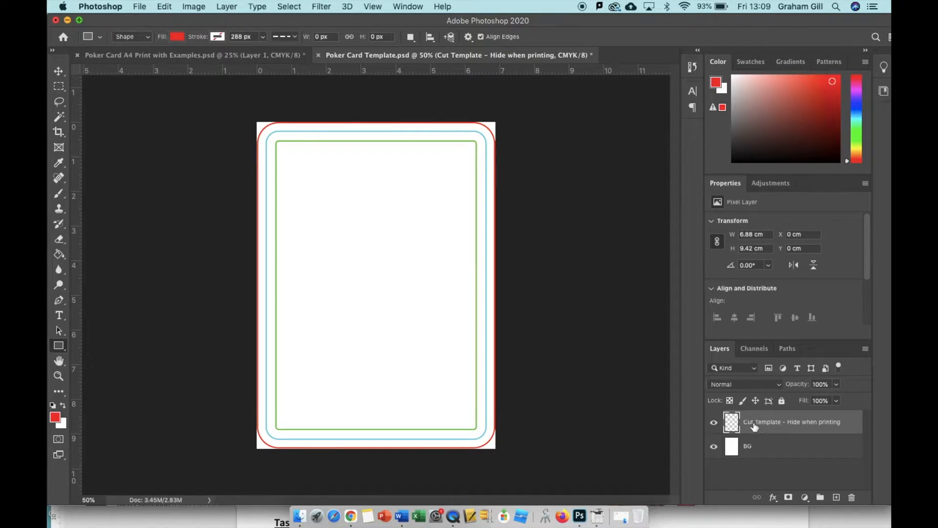
{"action": "left_click", "coordinate": [714, 423]}
{"action": "left_click", "coordinate": [714, 423]}
Step: Draw a red rectangle about 246 × 227 px in the upper part of the card, inside the green guide
{"action": "left_click", "coordinate": [58, 347]}
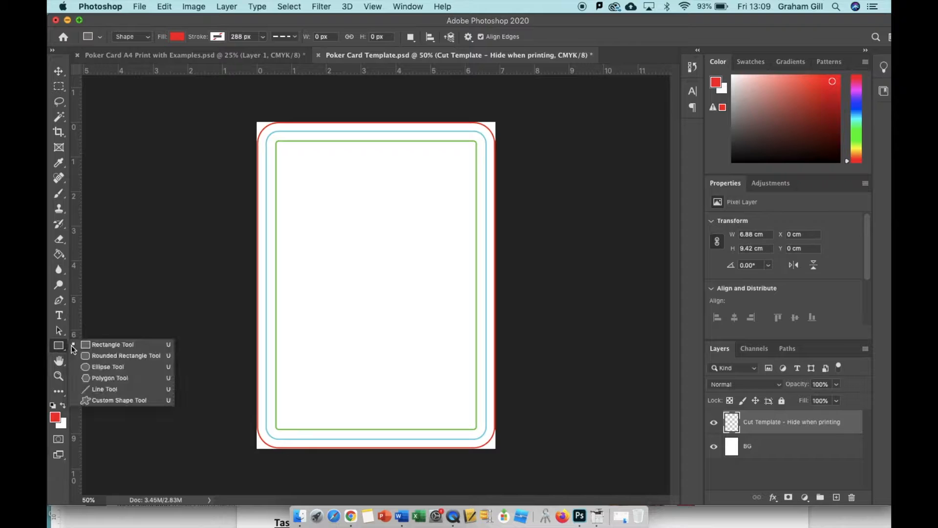
{"action": "left_click", "coordinate": [113, 345]}
{"action": "left_click_drag", "start_coordinate": [302, 167], "coordinate": [375, 233]}
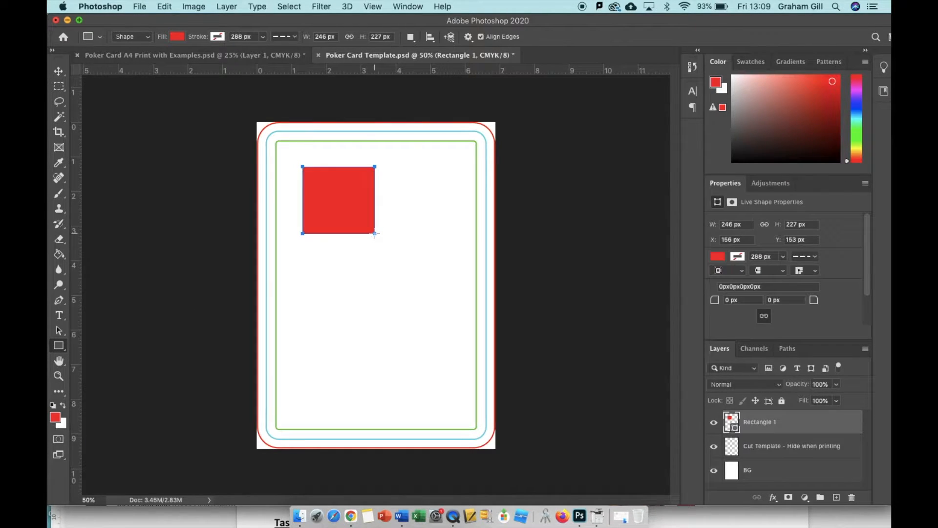
Step: Draw an ellipse about 256 × 236 px below and to the right of the rectangle, and fill it green
{"action": "left_click", "coordinate": [60, 347]}
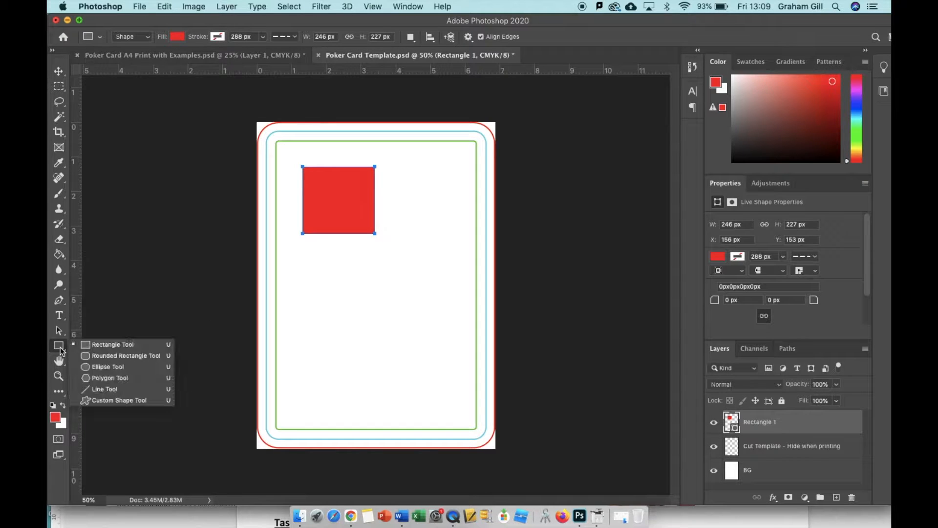
{"action": "left_click", "coordinate": [104, 367]}
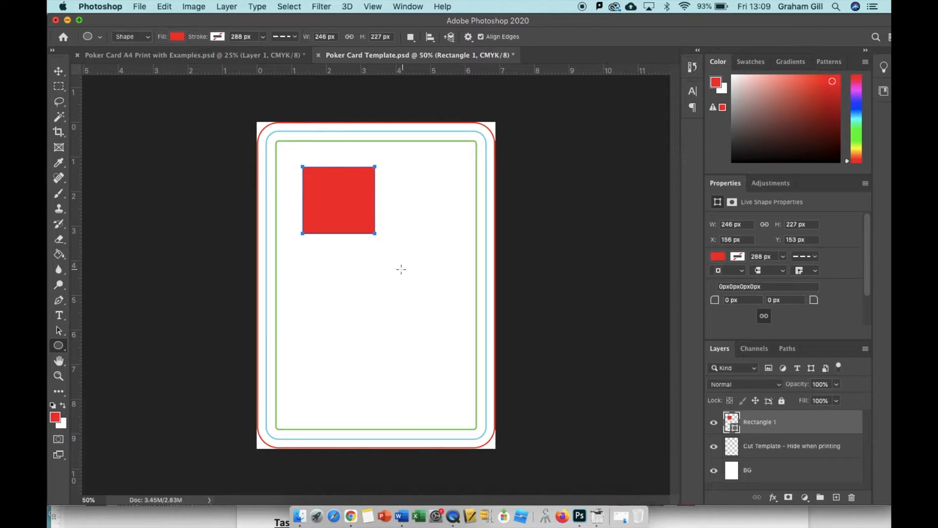
{"action": "left_click_drag", "start_coordinate": [371, 256], "coordinate": [445, 325]}
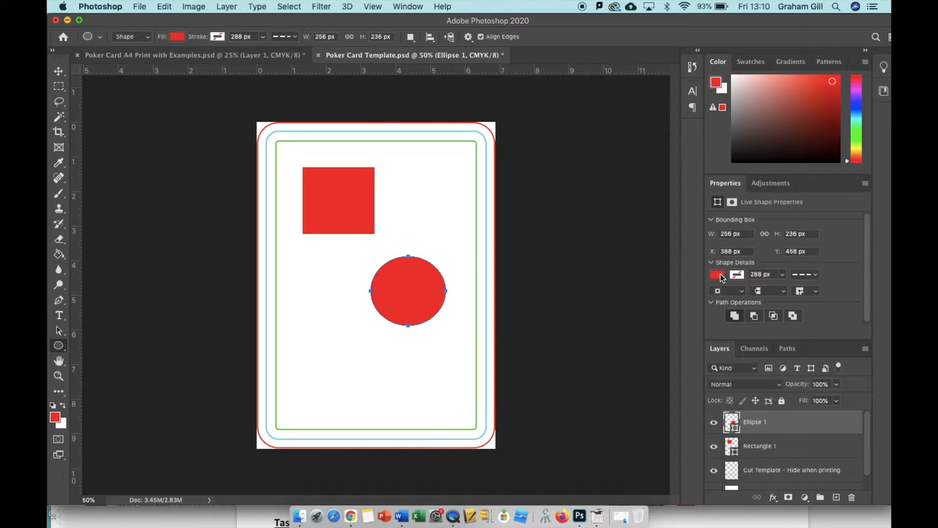
{"action": "left_click", "coordinate": [718, 275]}
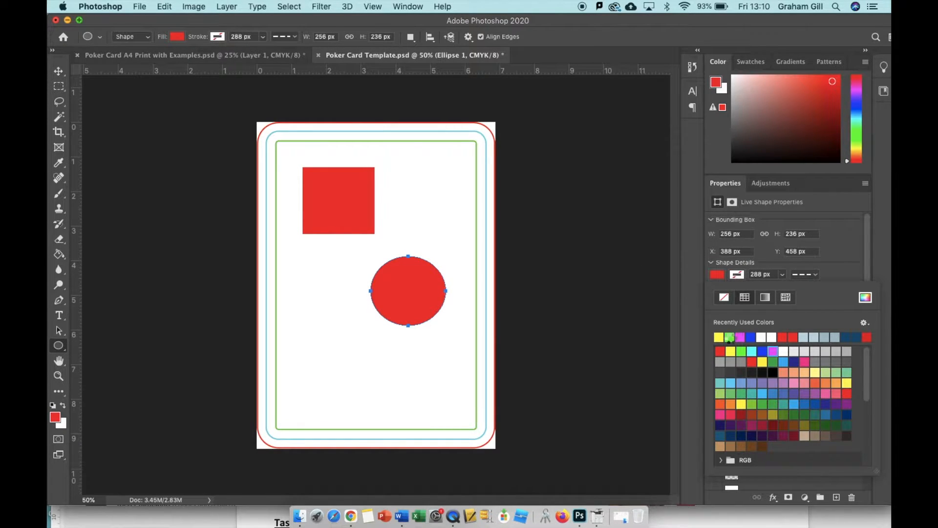
{"action": "left_click", "coordinate": [729, 338]}
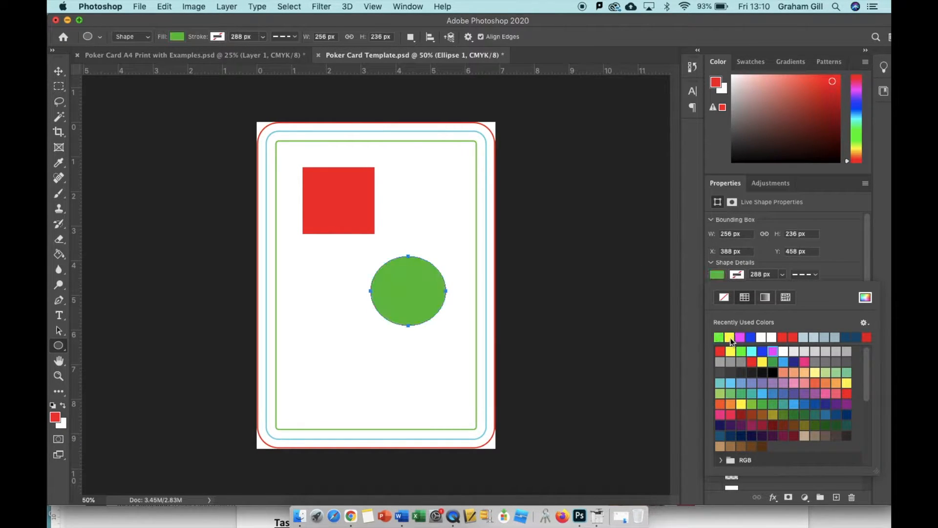
Step: Draw a five-sided polygon about 279 × 266 px beside the ellipse and fill it yellow
{"action": "right_click", "coordinate": [59, 350]}
{"action": "left_click", "coordinate": [91, 378]}
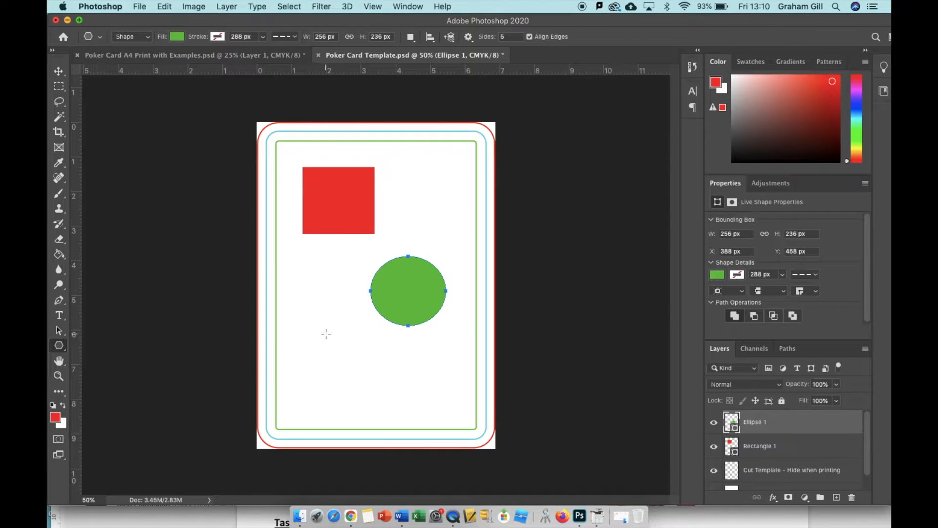
{"action": "left_click_drag", "start_coordinate": [330, 316], "coordinate": [359, 352]}
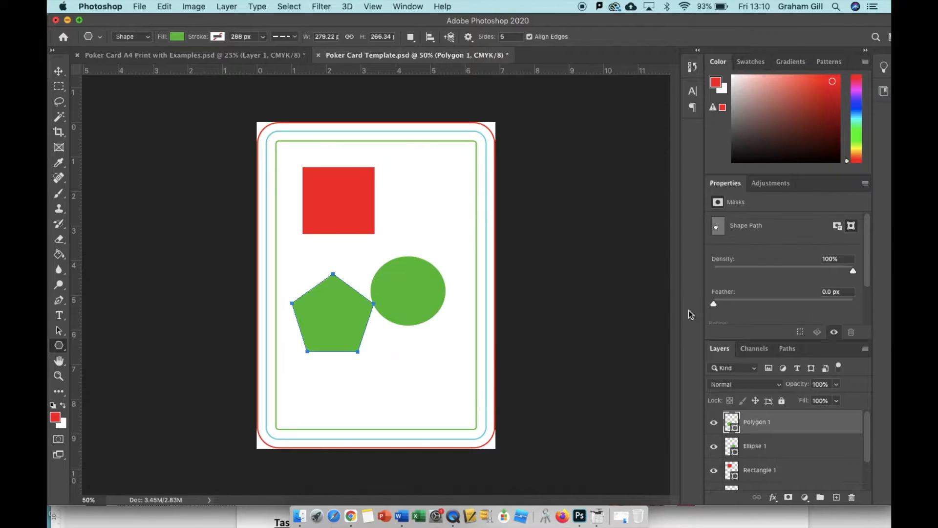
{"action": "left_click", "coordinate": [177, 36]}
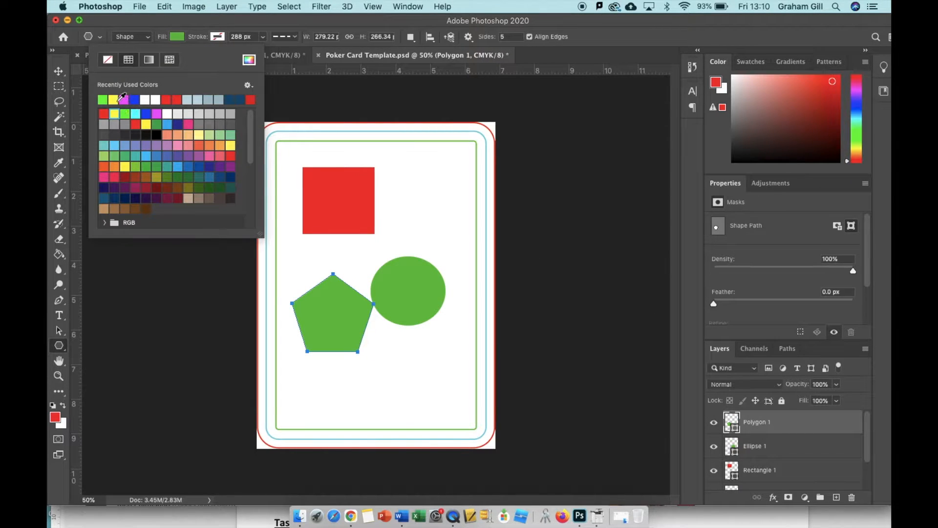
{"action": "left_click", "coordinate": [114, 100]}
Step: Reposition the shapes with the Move tool, spacing the red square above the yellow pentagon with the green ellipse to their right
{"action": "left_click", "coordinate": [59, 71]}
{"action": "left_click_drag", "start_coordinate": [340, 318], "coordinate": [347, 357]}
{"action": "left_click_drag", "start_coordinate": [399, 309], "coordinate": [416, 304]}
{"action": "left_click_drag", "start_coordinate": [339, 207], "coordinate": [333, 238]}
{"action": "left_click_drag", "start_coordinate": [328, 376], "coordinate": [335, 359]}
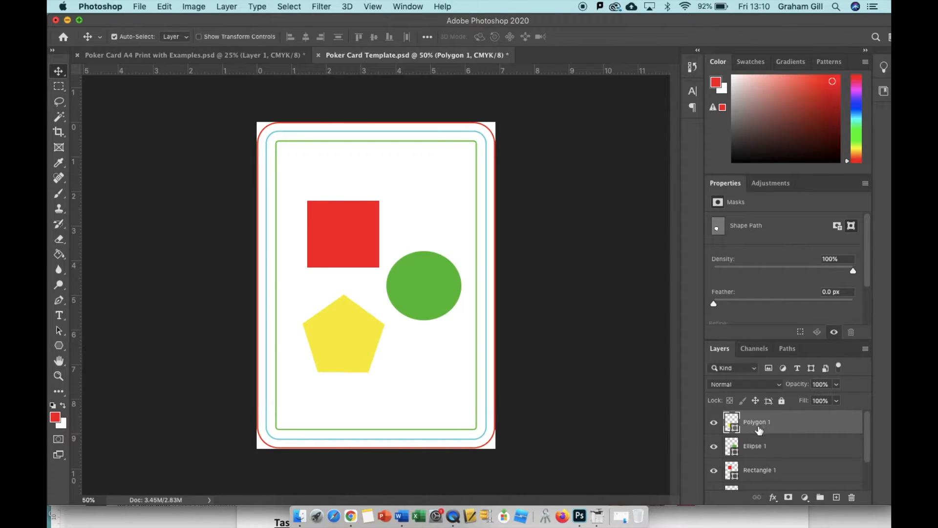
Step: Try stamping the polygon, ellipse and rectangle layers into one merged copy, and undo it
{"action": "key", "text": "super"}
{"action": "left_click", "coordinate": [763, 449], "text": "super"}
{"action": "left_click", "coordinate": [762, 470], "text": "super"}
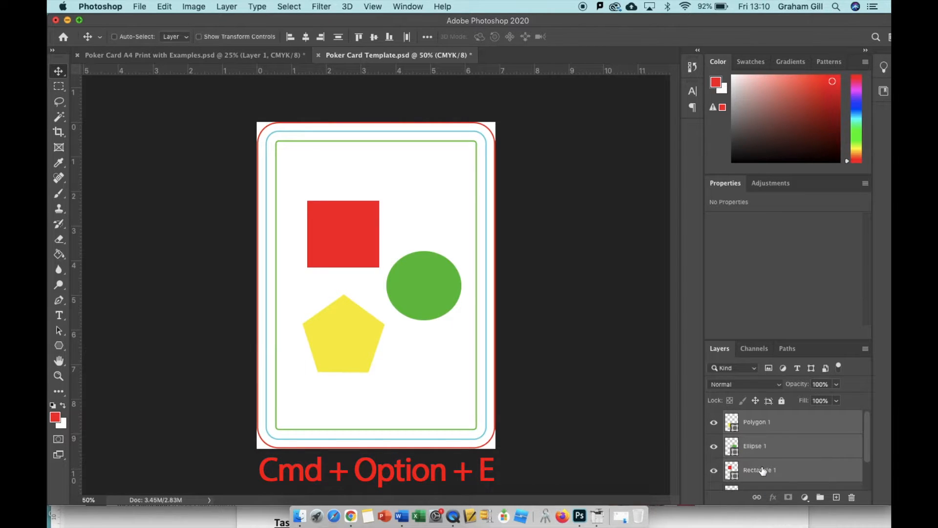
{"action": "key", "text": "super+alt+e"}
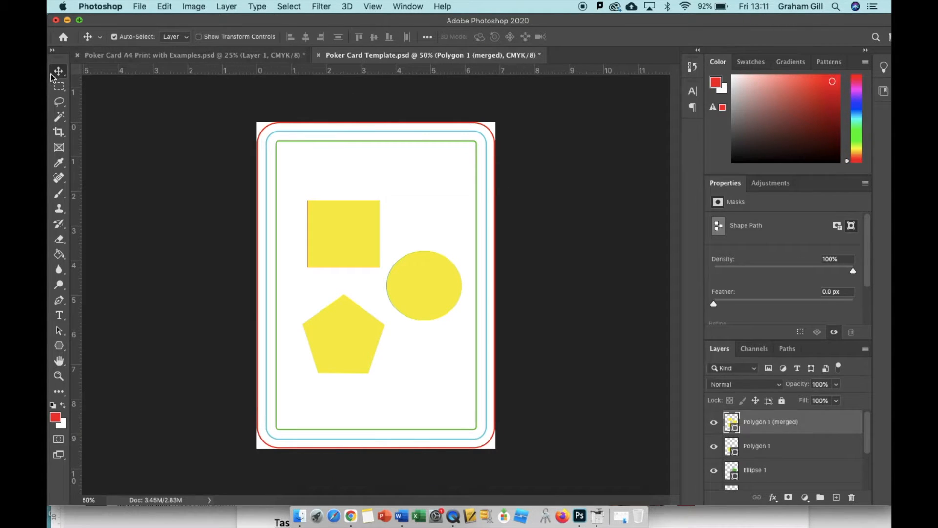
{"action": "mouse_move", "coordinate": [325, 228]}
{"action": "left_mouse_down"}
{"action": "mouse_move", "coordinate": [337, 171]}
{"action": "mouse_move", "coordinate": [327, 177]}
{"action": "mouse_move", "coordinate": [331, 238]}
{"action": "left_mouse_up"}
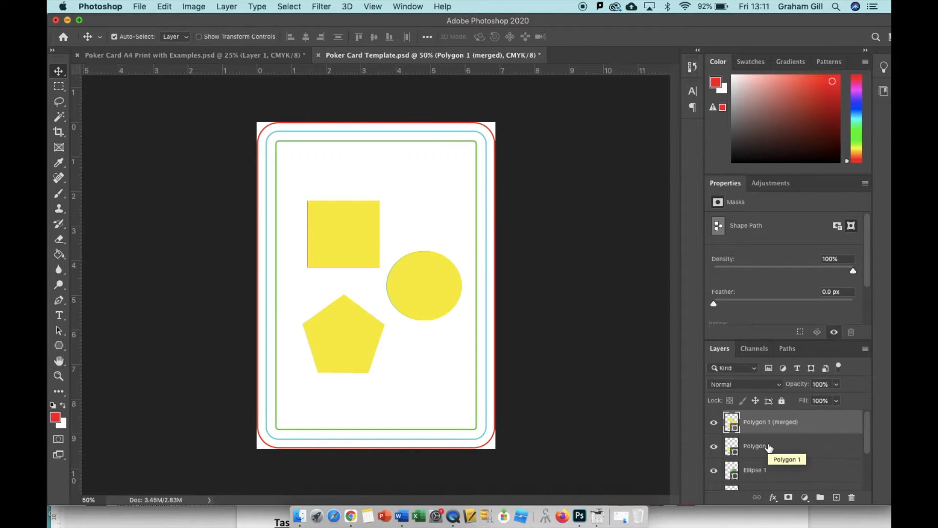
{"action": "key", "text": "super+z"}
Step: Group the polygon, ellipse and rectangle layers into one layer group
{"action": "key", "text": "super"}
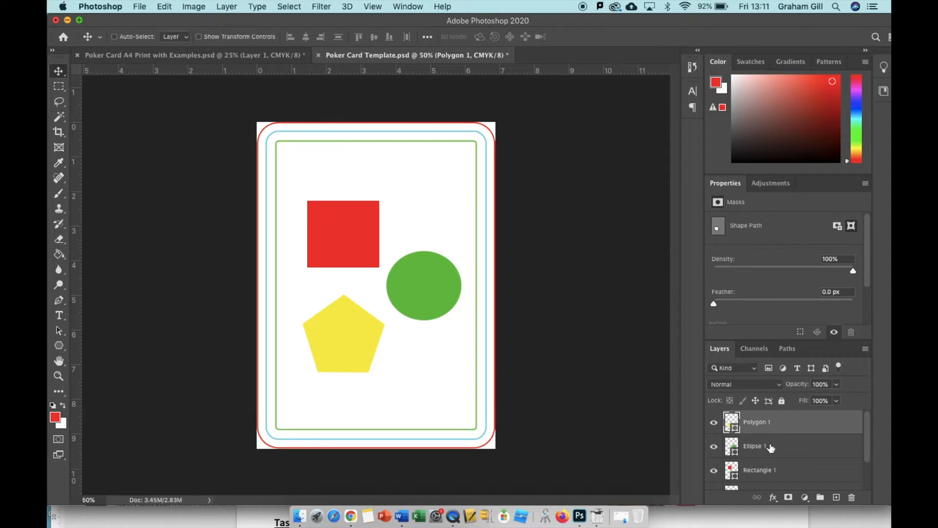
{"action": "left_click", "coordinate": [771, 447], "text": "super"}
{"action": "left_click", "coordinate": [767, 471], "text": "super"}
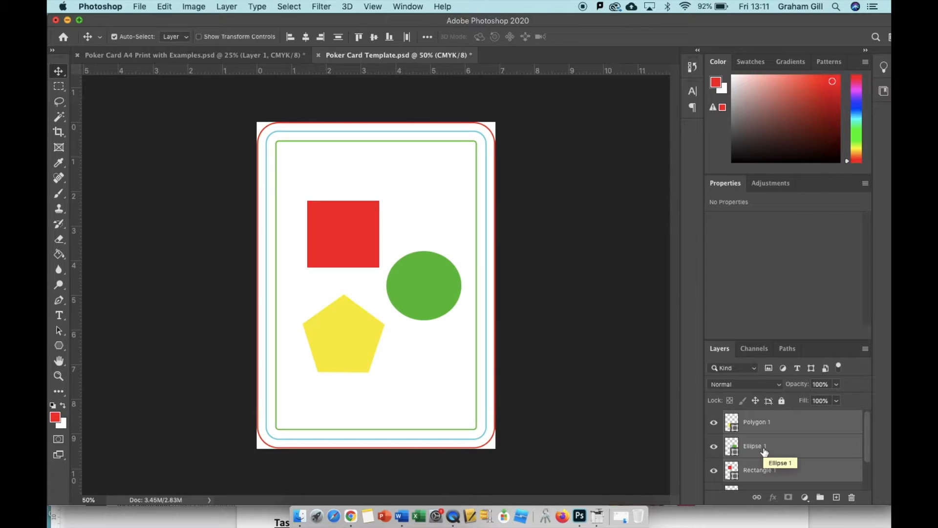
{"action": "left_click", "coordinate": [820, 497]}
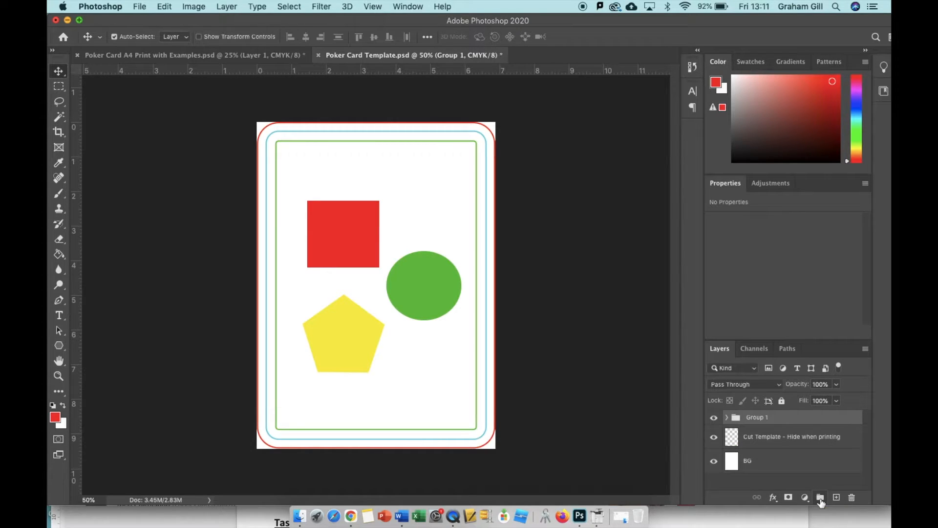
Step: Expand the shape group to check its layers, create a merged copy of the group, and nudge the copy slightly to the right
{"action": "left_click", "coordinate": [727, 418]}
{"action": "scroll", "coordinate": [762, 440], "scroll_direction": "down", "scroll_amount": 2}
{"action": "scroll", "coordinate": [769, 443], "scroll_direction": "up", "scroll_amount": 2}
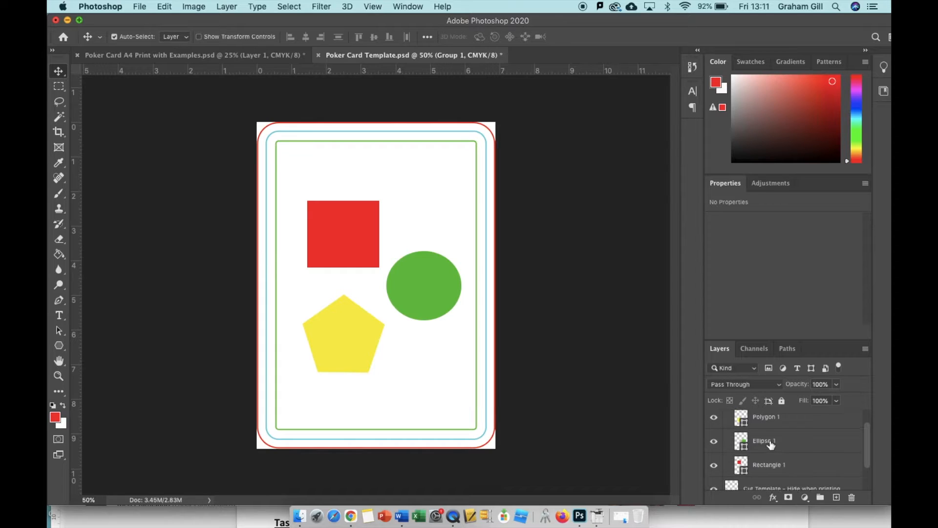
{"action": "scroll", "coordinate": [771, 446], "scroll_direction": "down", "scroll_amount": 1}
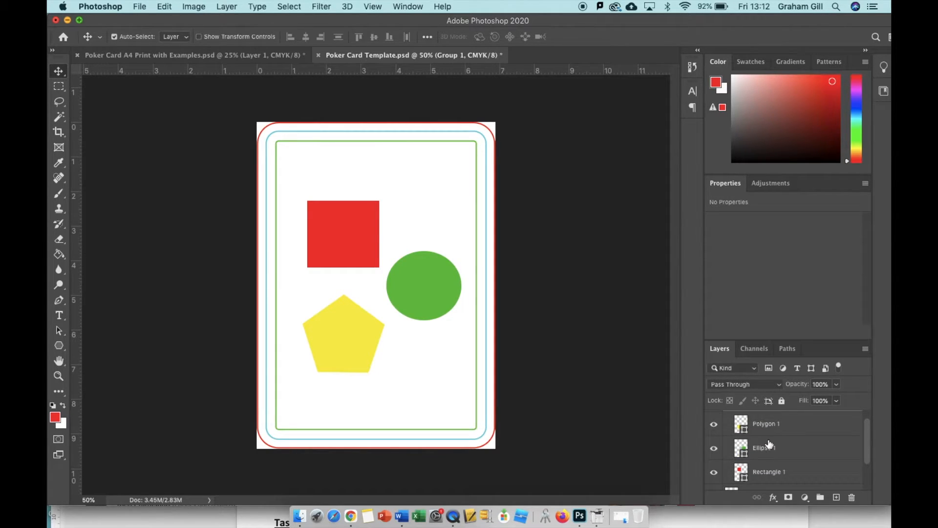
{"action": "scroll", "coordinate": [768, 444], "scroll_direction": "up", "scroll_amount": 2}
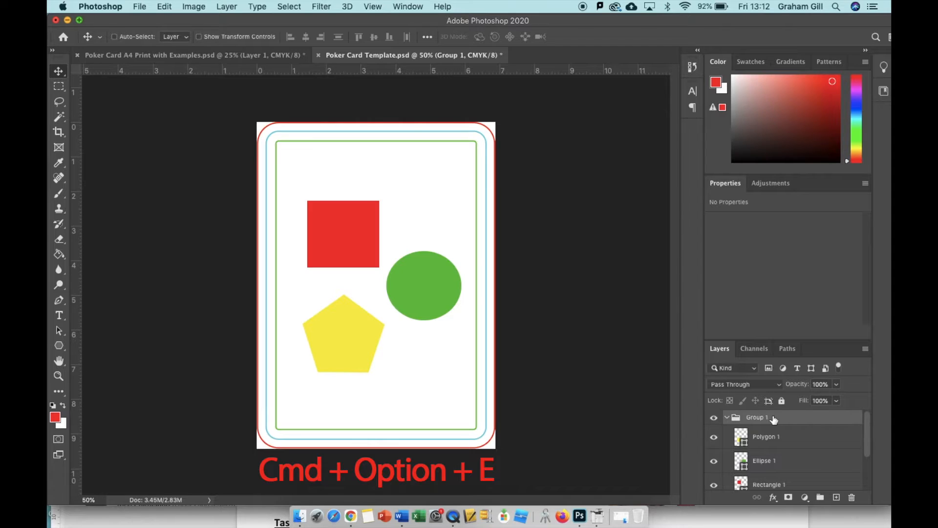
{"action": "key", "text": "super+alt+e"}
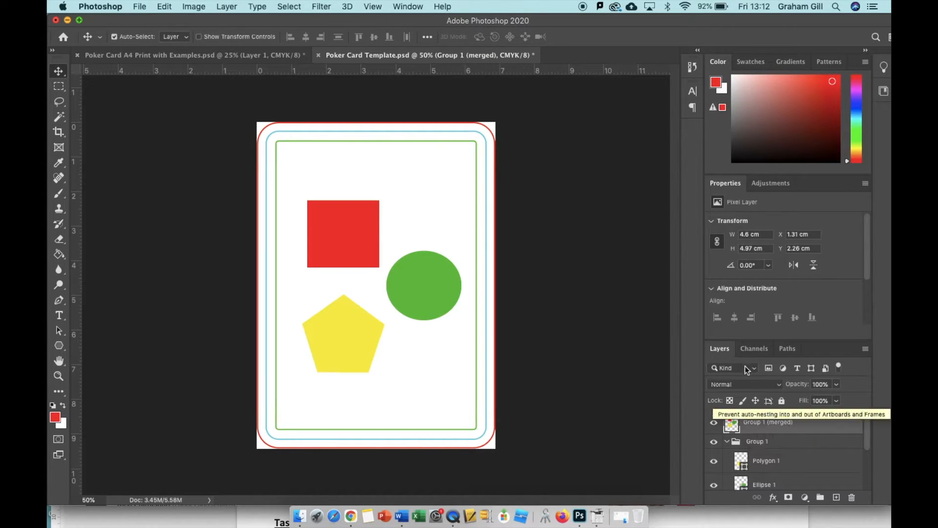
{"action": "mouse_move", "coordinate": [367, 248]}
{"action": "left_mouse_down"}
{"action": "mouse_move", "coordinate": [368, 220]}
{"action": "mouse_move", "coordinate": [356, 224]}
{"action": "mouse_move", "coordinate": [352, 235]}
{"action": "mouse_move", "coordinate": [397, 215]}
{"action": "mouse_move", "coordinate": [360, 247]}
{"action": "left_mouse_up"}
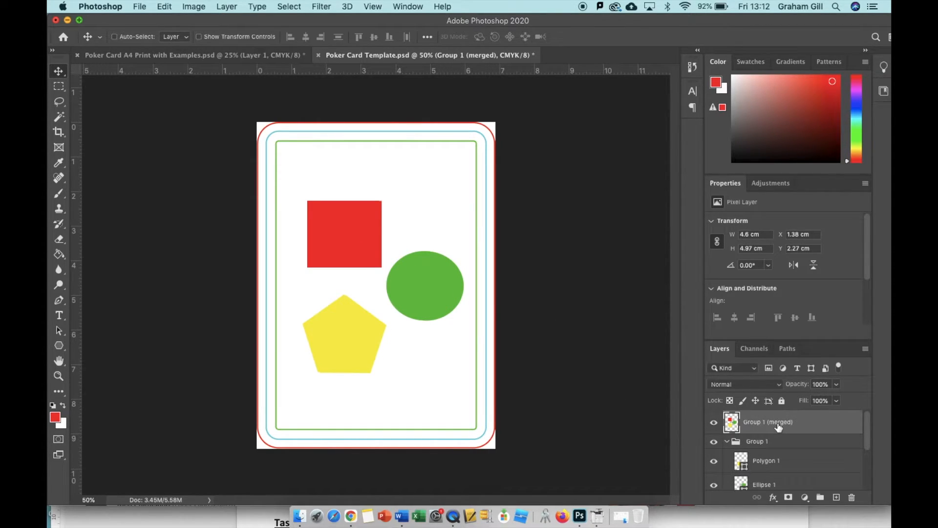
Step: Copy the merged artwork into Poker Card A4 Print with Examples.psd and place copies in the third and fourth cards of the top row
{"action": "key", "text": "super+a"}
{"action": "key", "text": "super+c"}
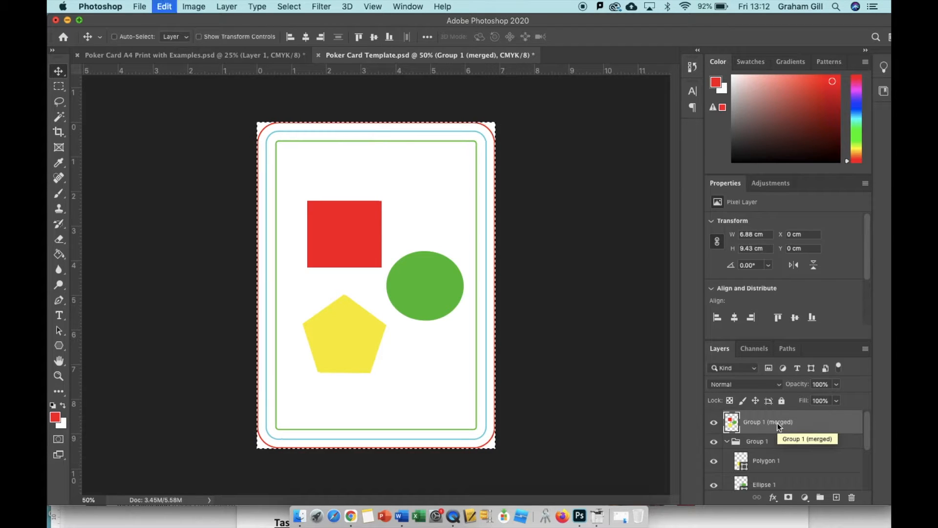
{"action": "left_click", "coordinate": [181, 57]}
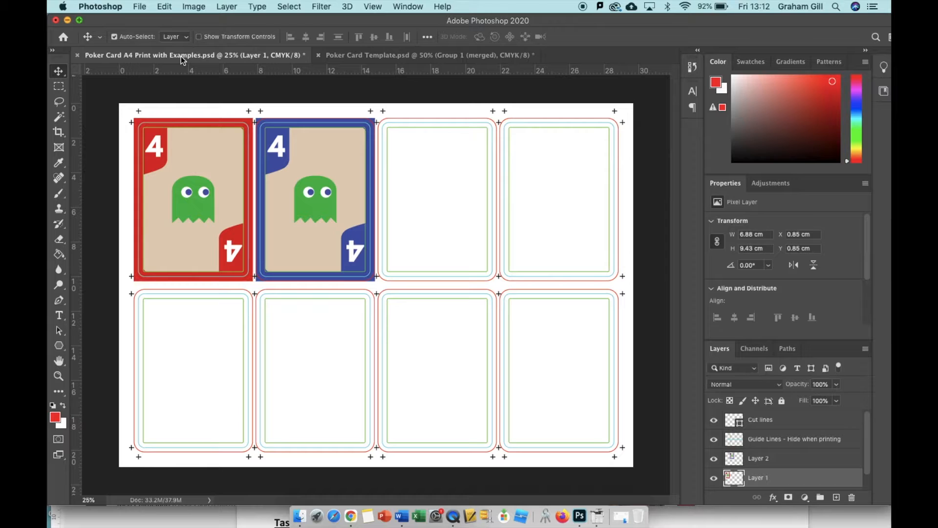
{"action": "key", "text": "super+v"}
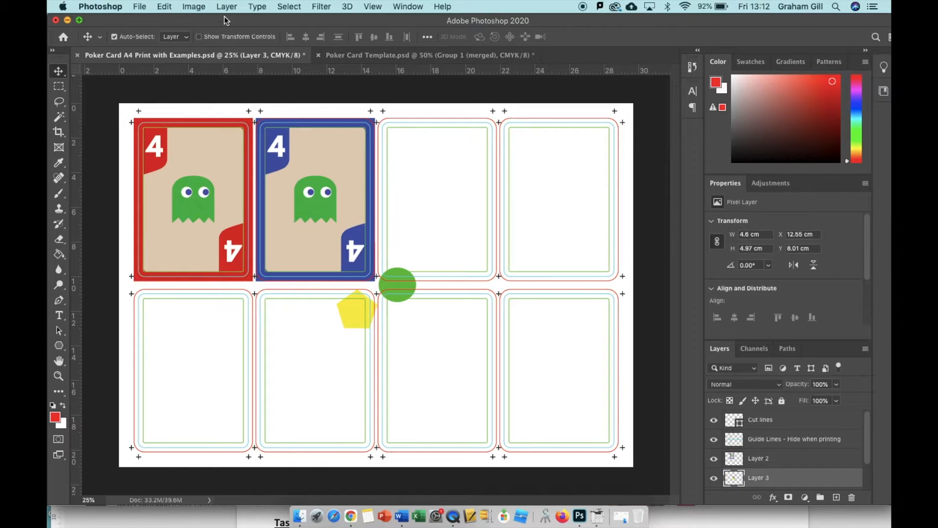
{"action": "left_click_drag", "start_coordinate": [356, 309], "coordinate": [536, 233]}
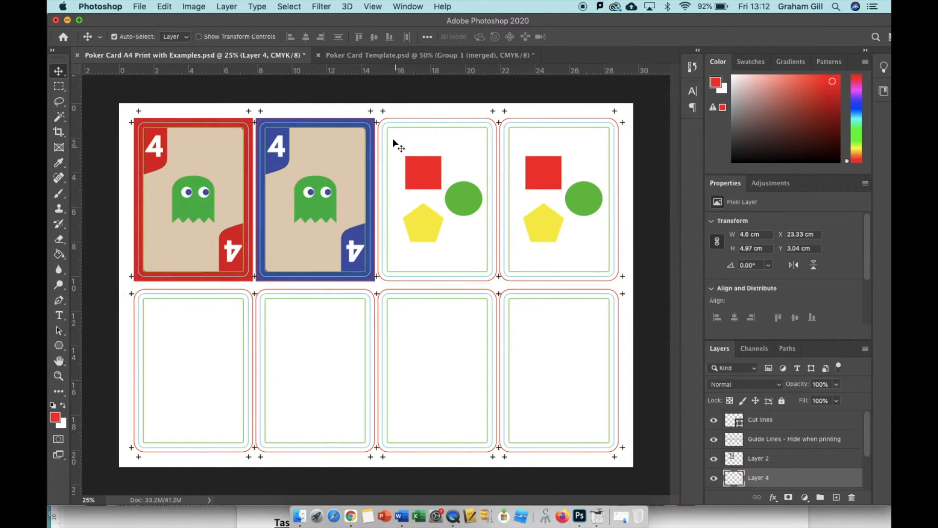
Step: Return to Poker Card Template.psd, hide the Group 1 (merged) layer, and clear the canvas selection
{"action": "left_click", "coordinate": [356, 56]}
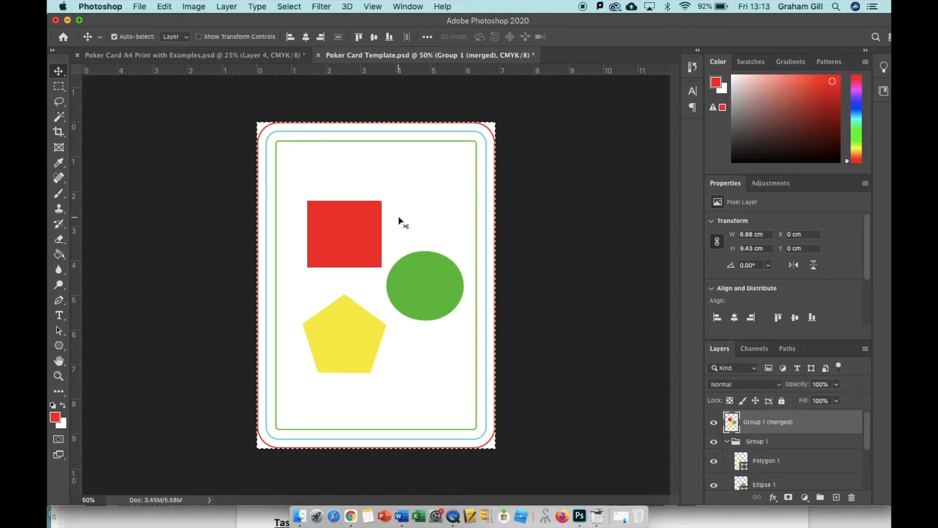
{"action": "left_click", "coordinate": [714, 423]}
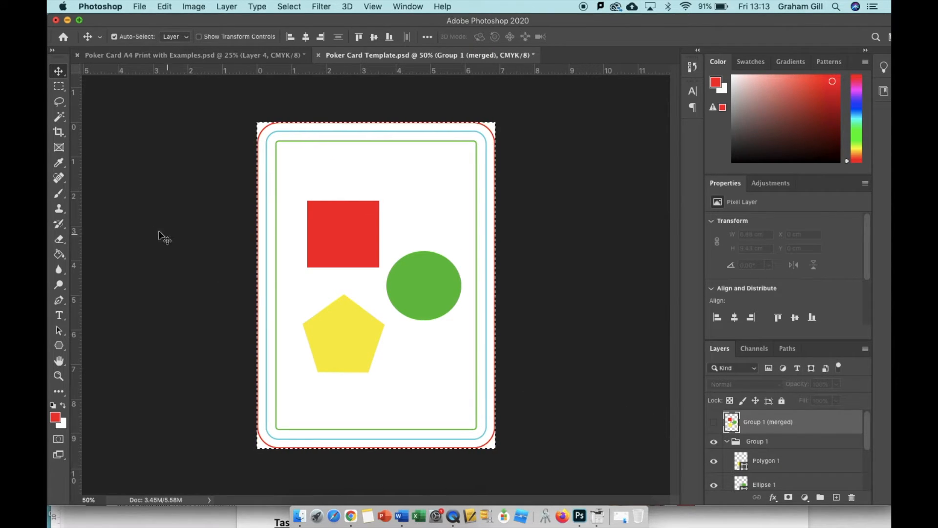
{"action": "left_click", "coordinate": [59, 88]}
{"action": "left_click", "coordinate": [195, 169]}
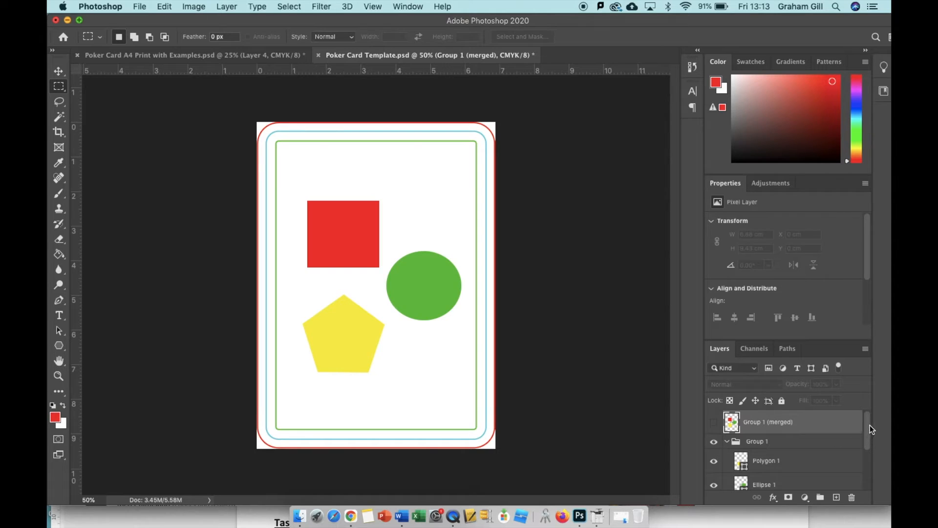
Step: Change the fill colour of the Ellipse 1 shape to magenta from the recently used colours
{"action": "left_click_drag", "start_coordinate": [869, 424], "coordinate": [870, 438]}
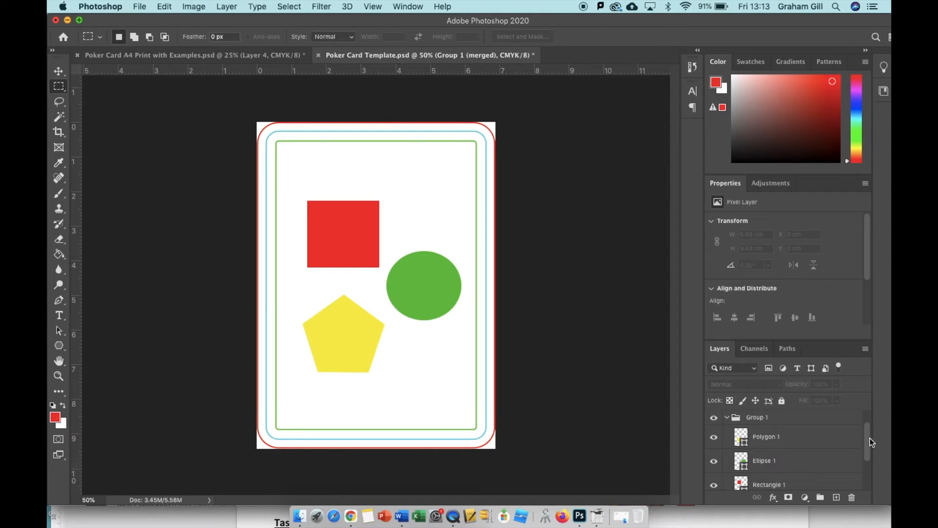
{"action": "left_click", "coordinate": [765, 464]}
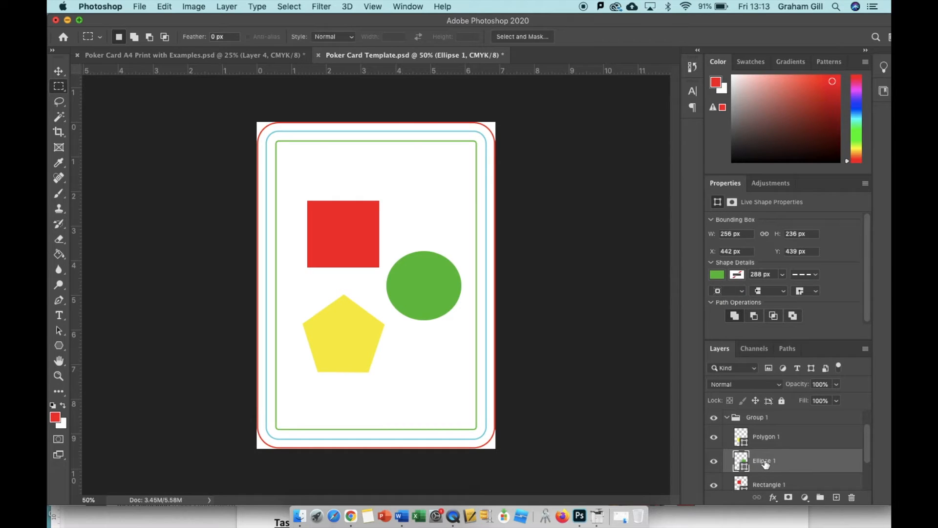
{"action": "left_click", "coordinate": [717, 277]}
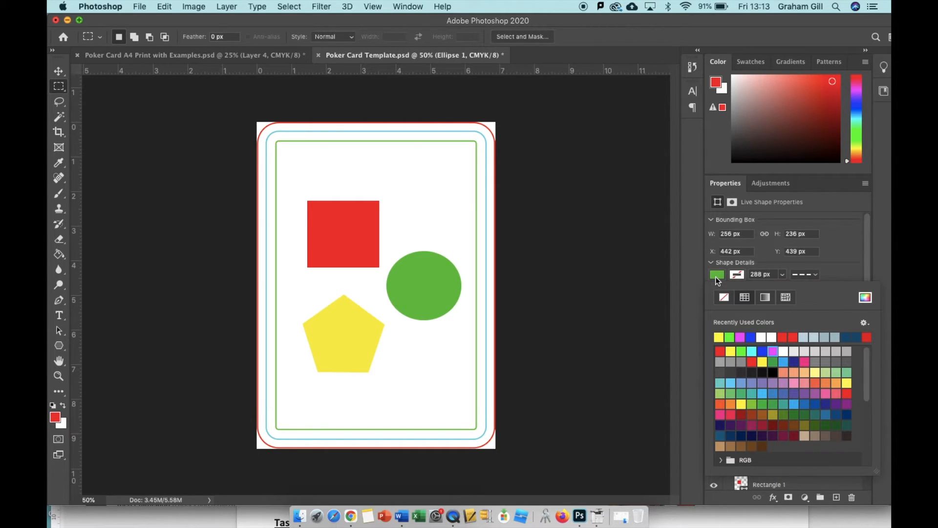
{"action": "left_click", "coordinate": [742, 336]}
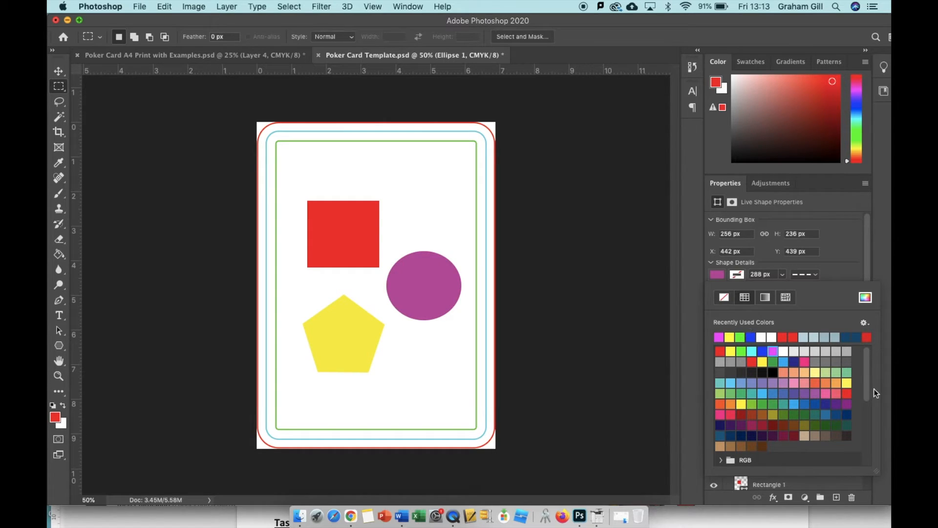
{"action": "left_click", "coordinate": [889, 428]}
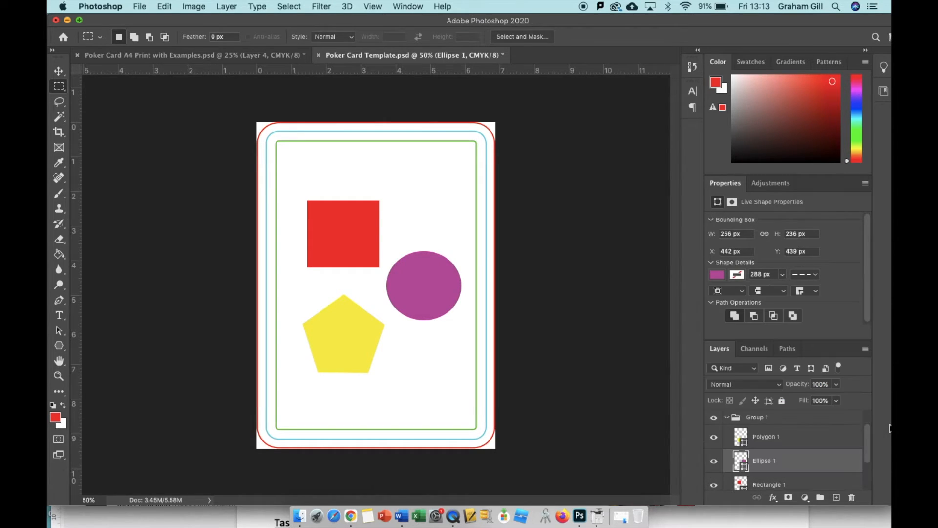
Step: Create a merged copy of Group 1 and rename the new layer Card2
{"action": "left_click", "coordinate": [762, 418]}
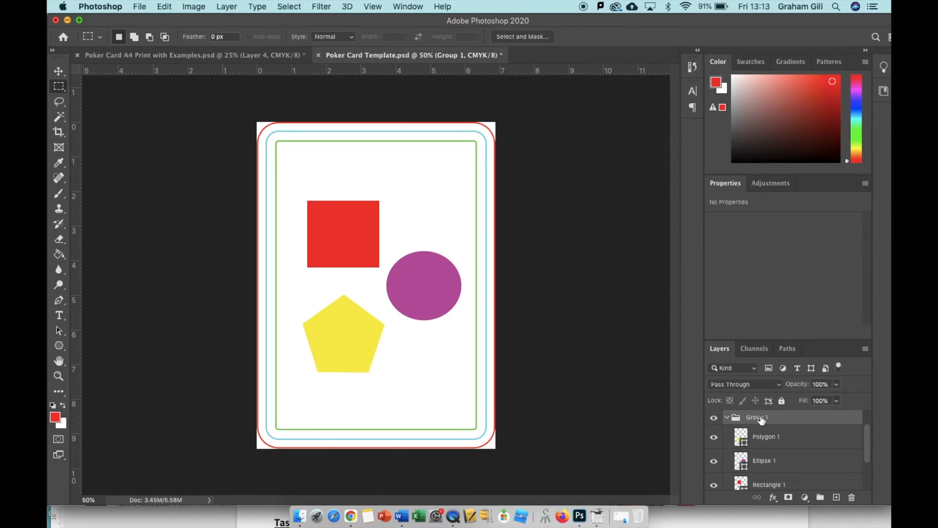
{"action": "key", "text": "super+alt+e"}
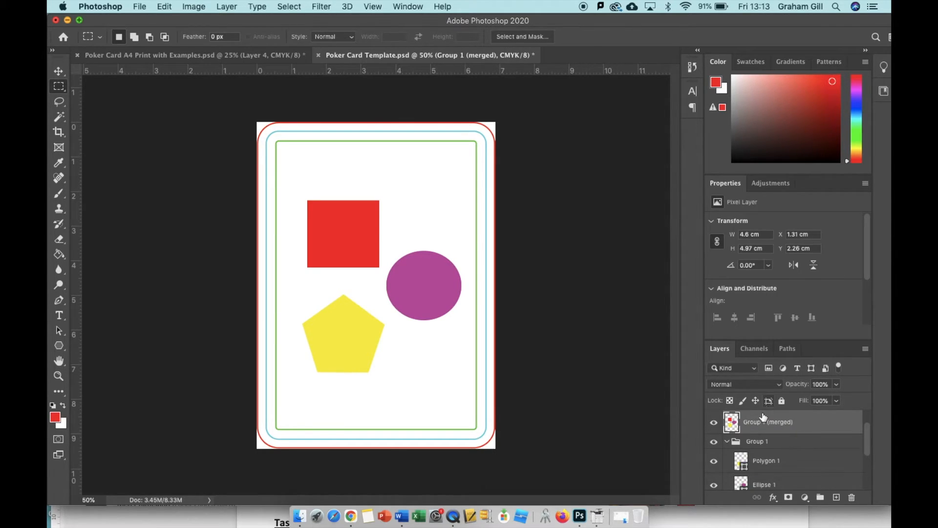
{"action": "key", "text": "super+alt+e"}
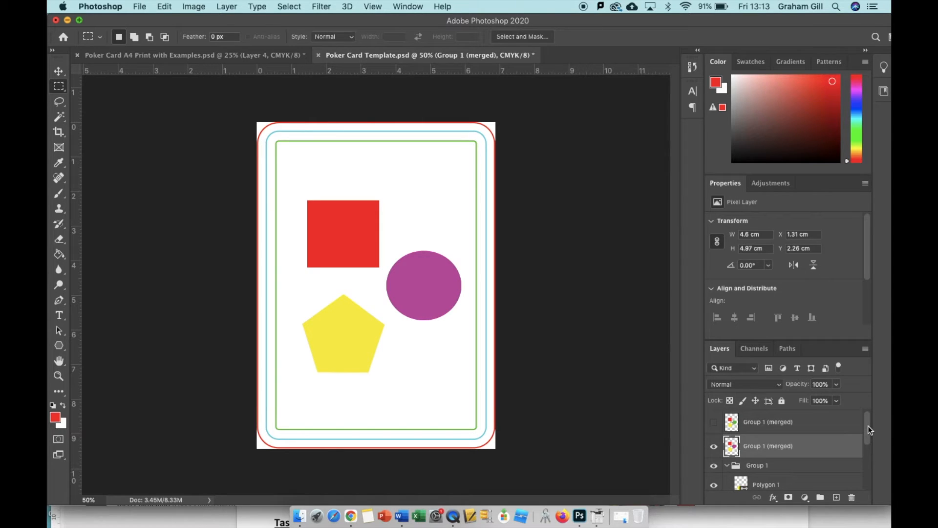
{"action": "right_click", "coordinate": [757, 450]}
{"action": "left_click", "coordinate": [759, 447]}
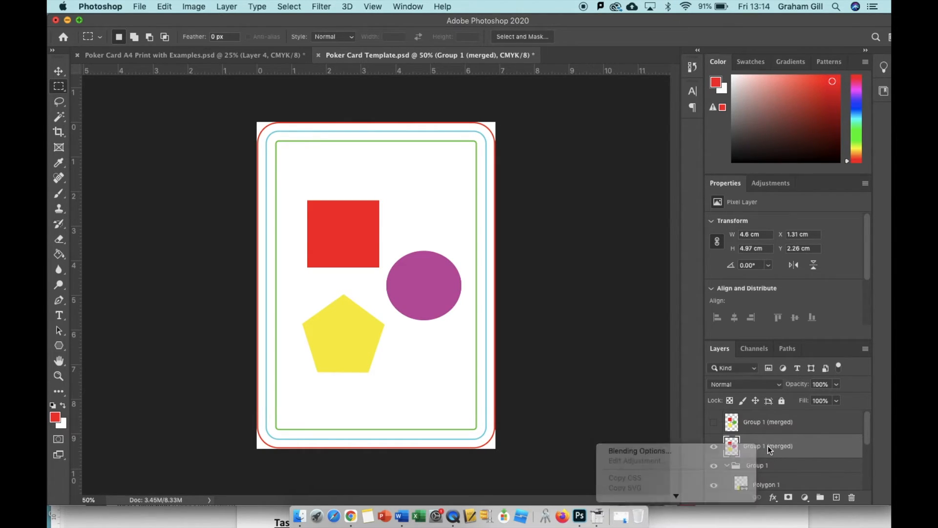
{"action": "double_click", "coordinate": [761, 446]}
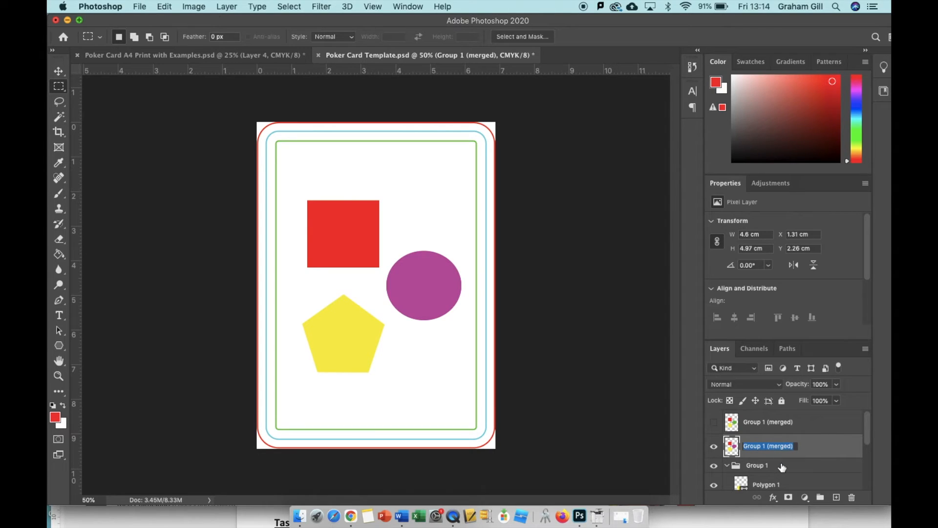
{"action": "type", "text": "Card2"}
{"action": "key", "text": "Return"}
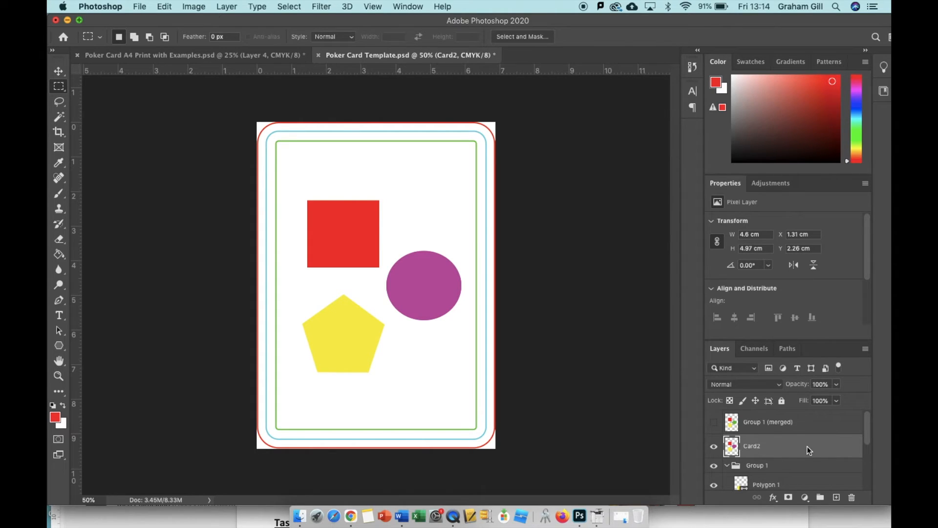
Step: Copy the Card2 artwork into Poker Card A4 Print with Examples.psd and place it in the first card of the bottom row
{"action": "left_click", "coordinate": [731, 445], "text": "super"}
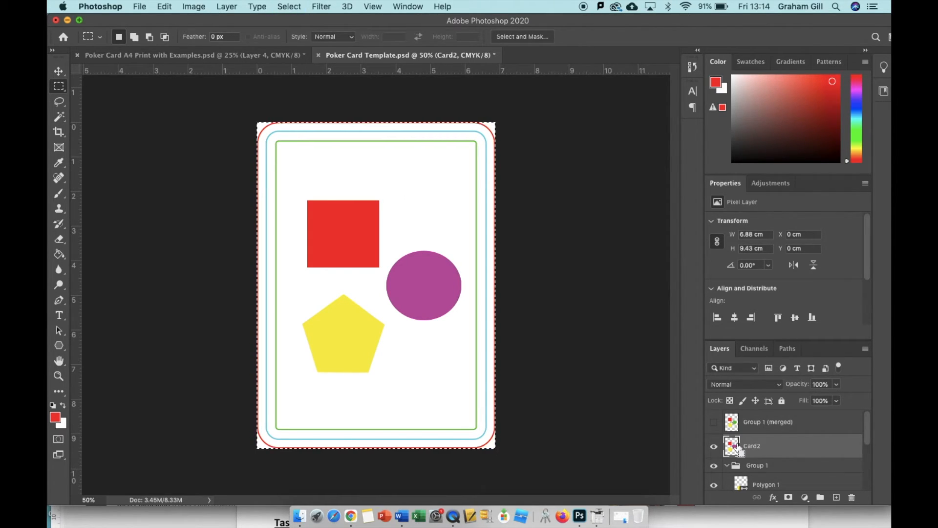
{"action": "left_click", "coordinate": [170, 55]}
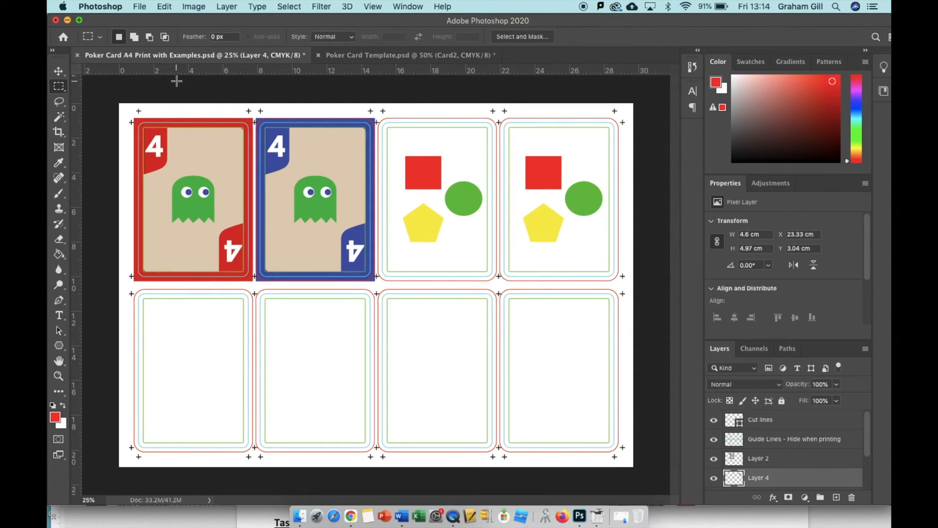
{"action": "key", "text": "super+v"}
{"action": "key", "text": "v"}
{"action": "left_click_drag", "start_coordinate": [350, 314], "coordinate": [166, 408]}
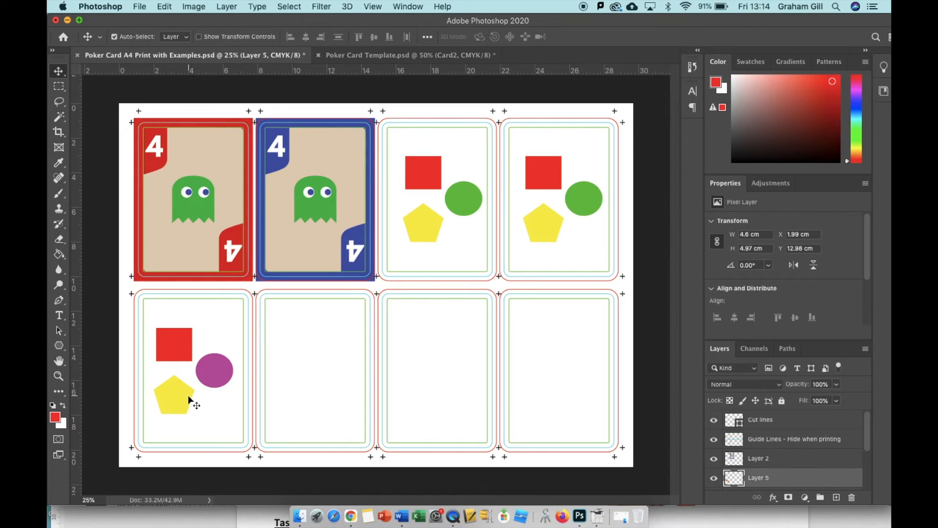
Step: Return to Poker Card Template.psd, hide the Card2 layer, and clear the canvas selection
{"action": "left_click", "coordinate": [415, 55]}
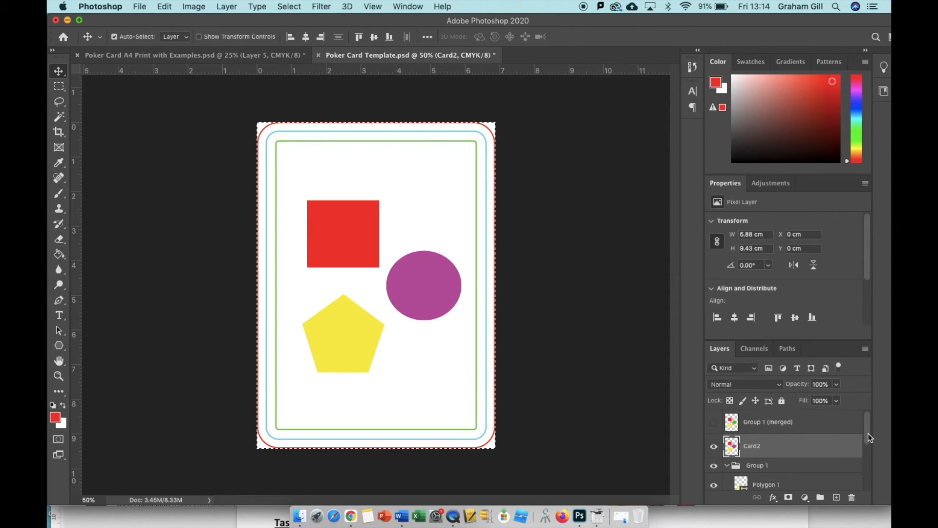
{"action": "left_click", "coordinate": [713, 449]}
{"action": "left_click_drag", "start_coordinate": [869, 435], "coordinate": [869, 443]}
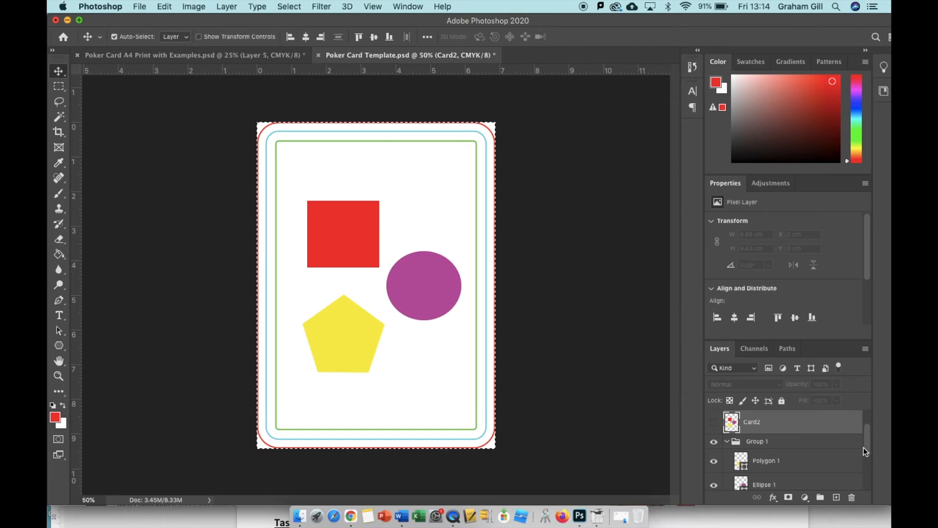
{"action": "left_click", "coordinate": [770, 464]}
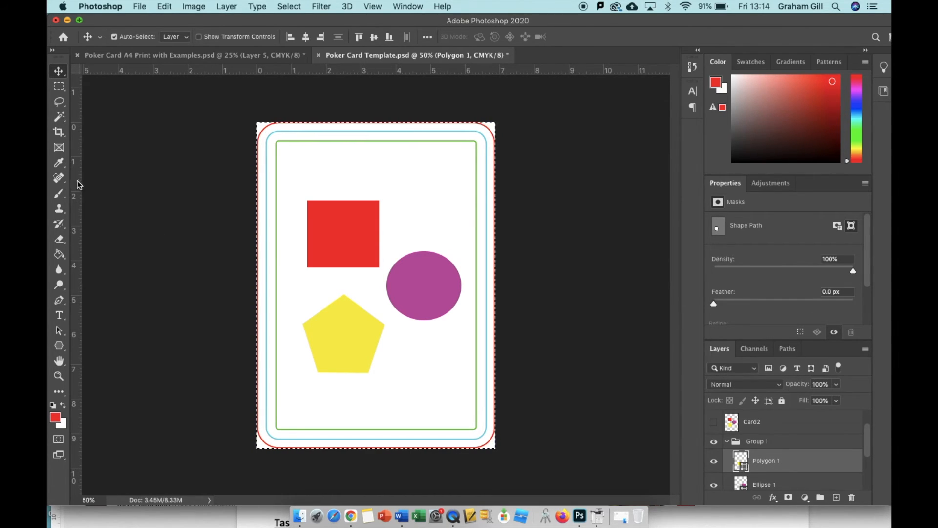
{"action": "left_click", "coordinate": [58, 87]}
{"action": "left_click", "coordinate": [189, 141]}
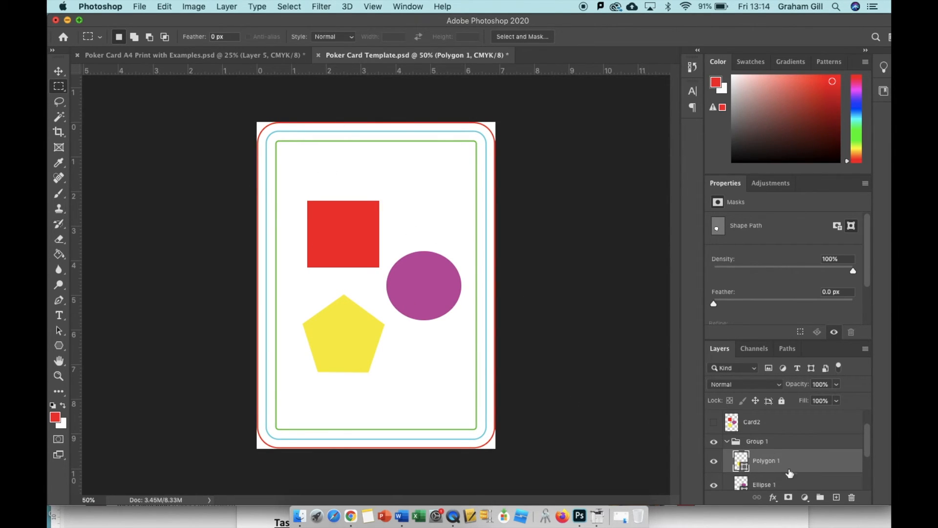
Step: Change the fill colour of the Rectangle 1 shape to blue from the recently used colours
{"action": "scroll", "coordinate": [781, 468], "scroll_direction": "down", "scroll_amount": 2}
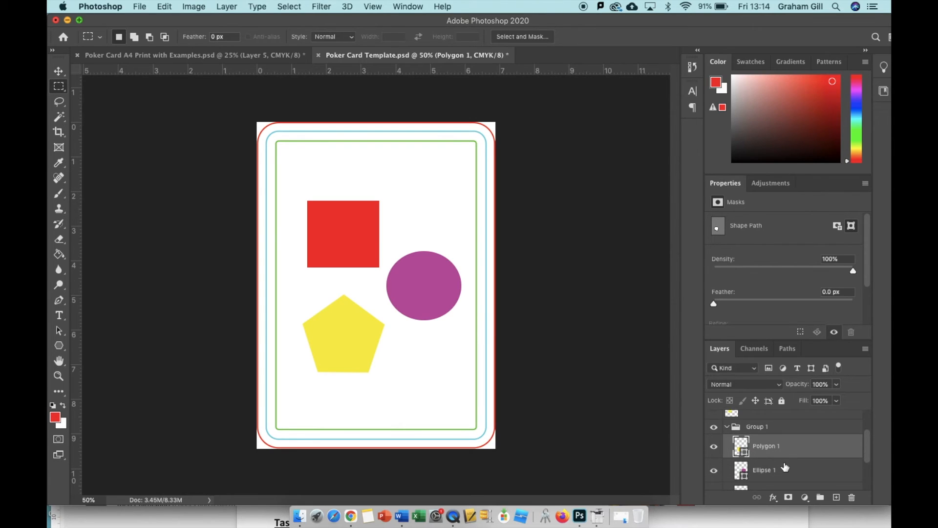
{"action": "left_click", "coordinate": [770, 470]}
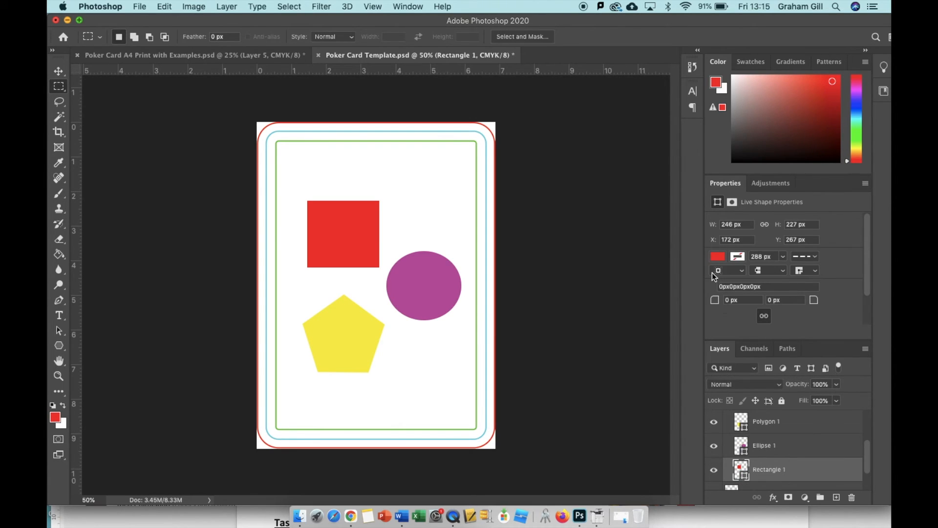
{"action": "left_click", "coordinate": [718, 257]}
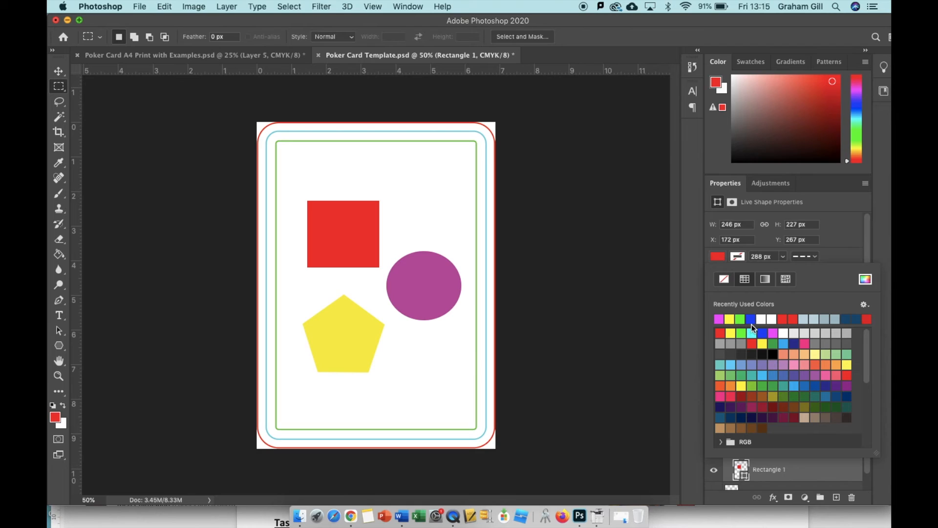
{"action": "left_click", "coordinate": [755, 318]}
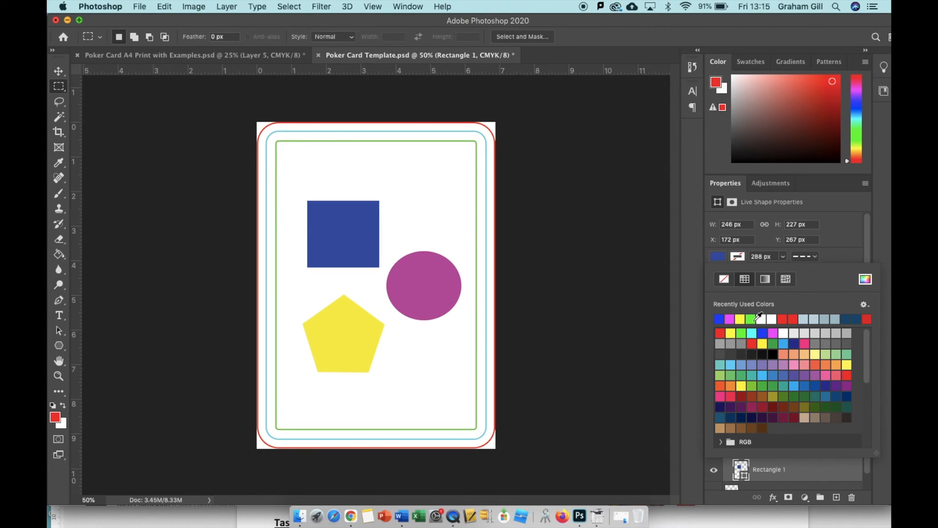
{"action": "left_click", "coordinate": [885, 373]}
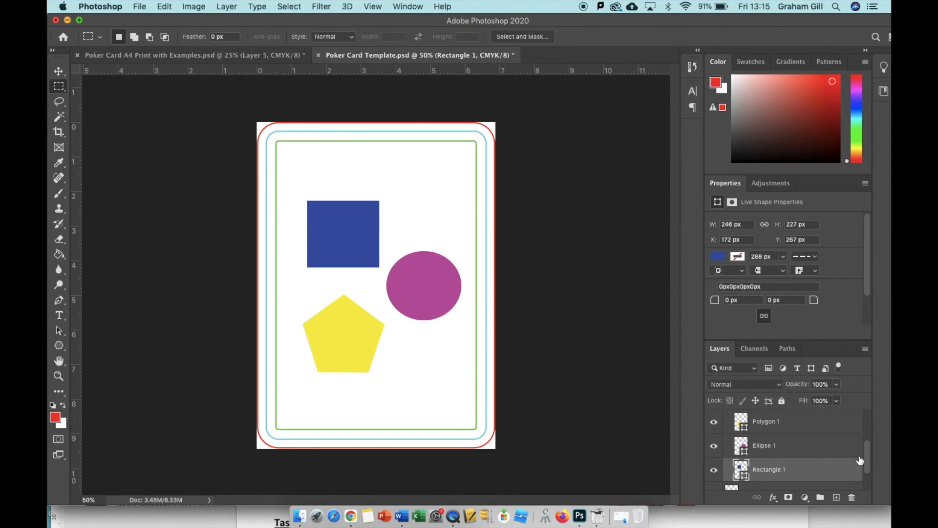
Step: Merge a copy of Group 1 with the blue rectangle into a new layer and rename it Card 3
{"action": "left_click_drag", "start_coordinate": [866, 460], "coordinate": [867, 448]}
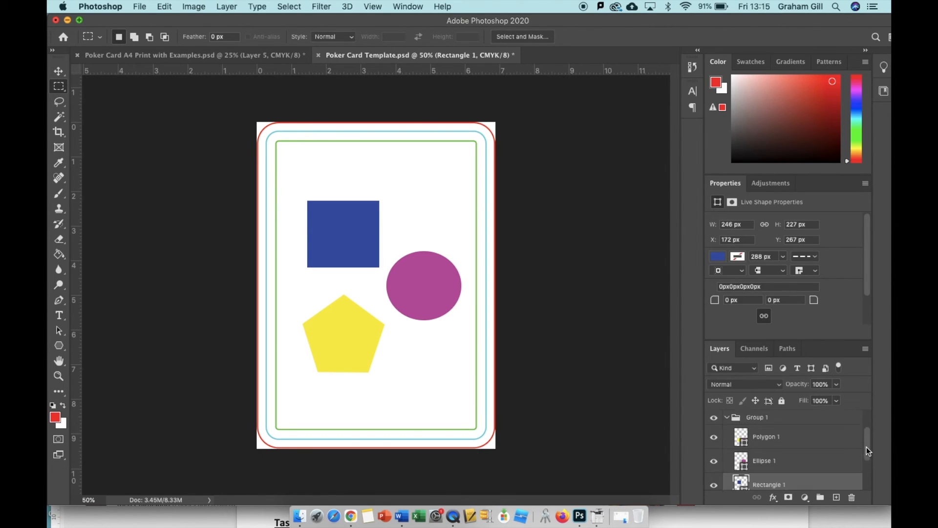
{"action": "left_click", "coordinate": [785, 421]}
{"action": "key", "text": "super+alt+e"}
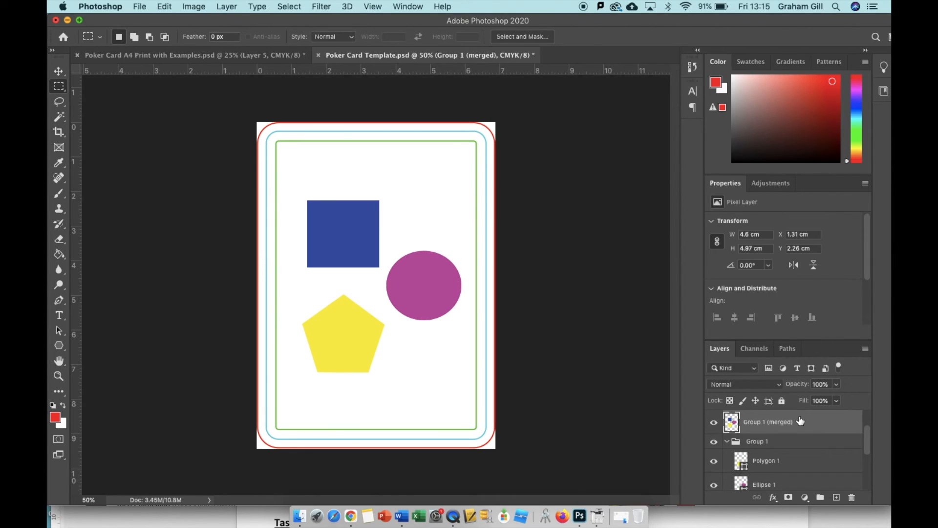
{"action": "double_click", "coordinate": [755, 421]}
{"action": "type", "text": "Card 3"}
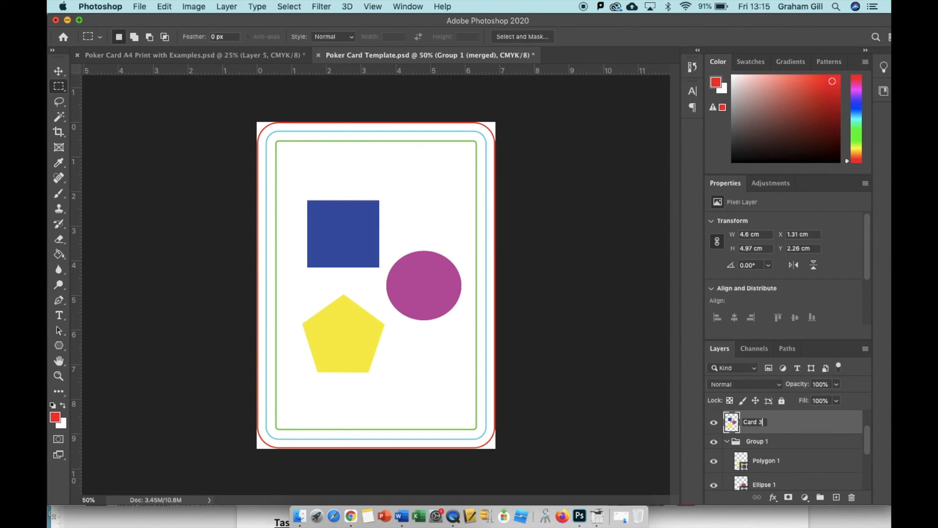
{"action": "key", "text": "Return"}
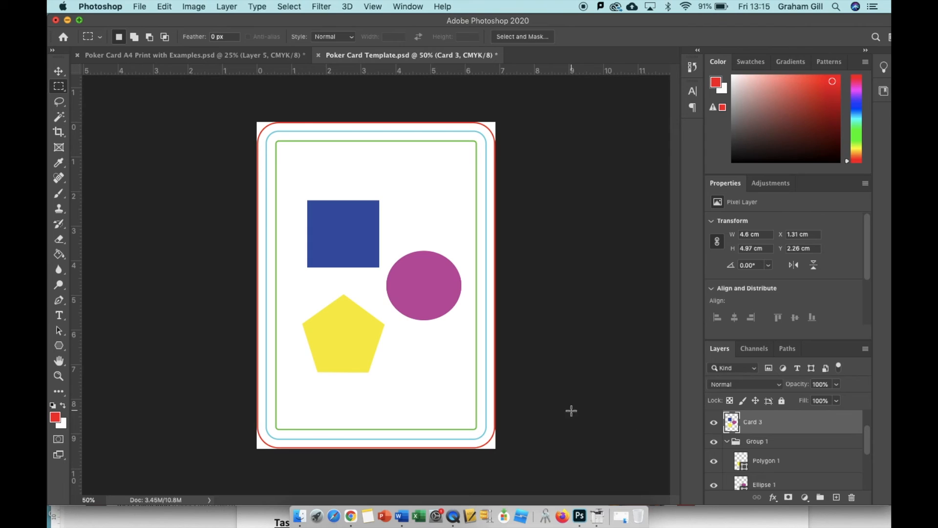
Step: Copy the whole Card 3 layer into Poker Card A4 Print with Examples.psd and place it in the second card of the bottom row
{"action": "key", "text": "super+a"}
{"action": "key", "text": "super+c"}
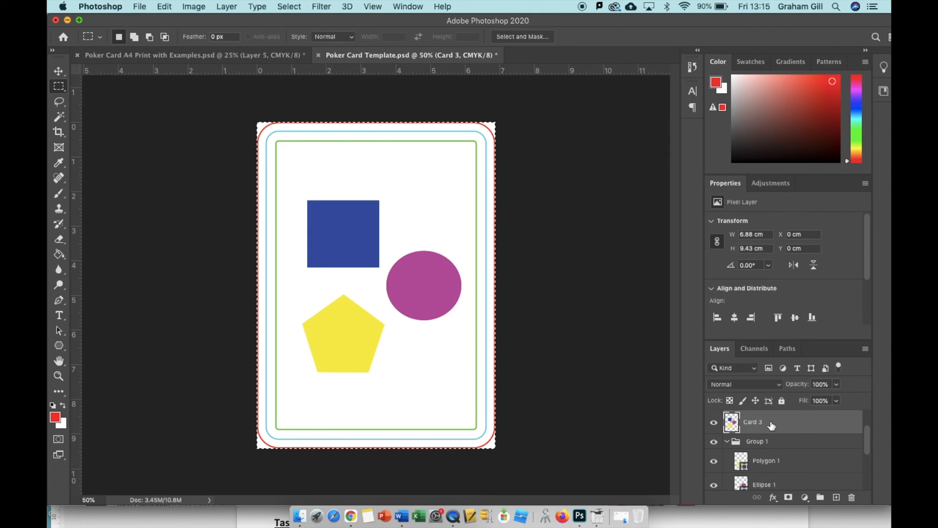
{"action": "key", "text": "super+c"}
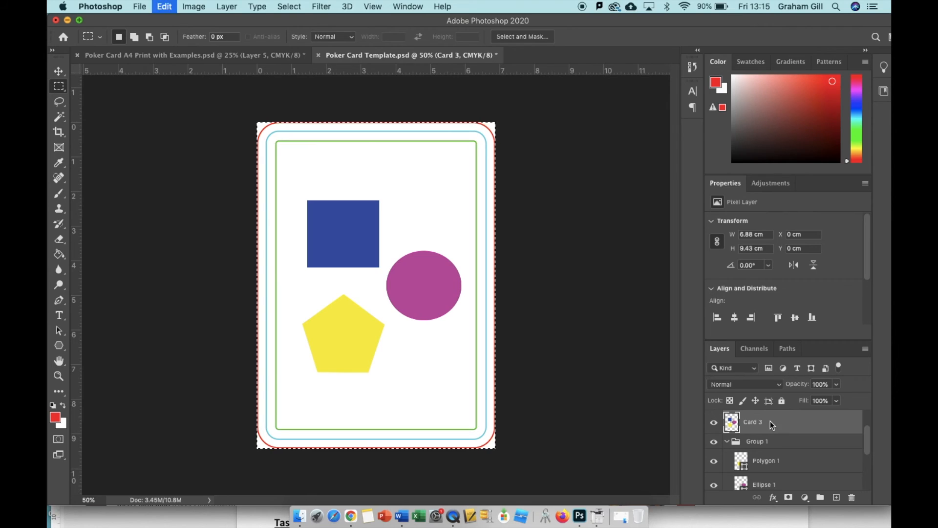
{"action": "left_click", "coordinate": [134, 57]}
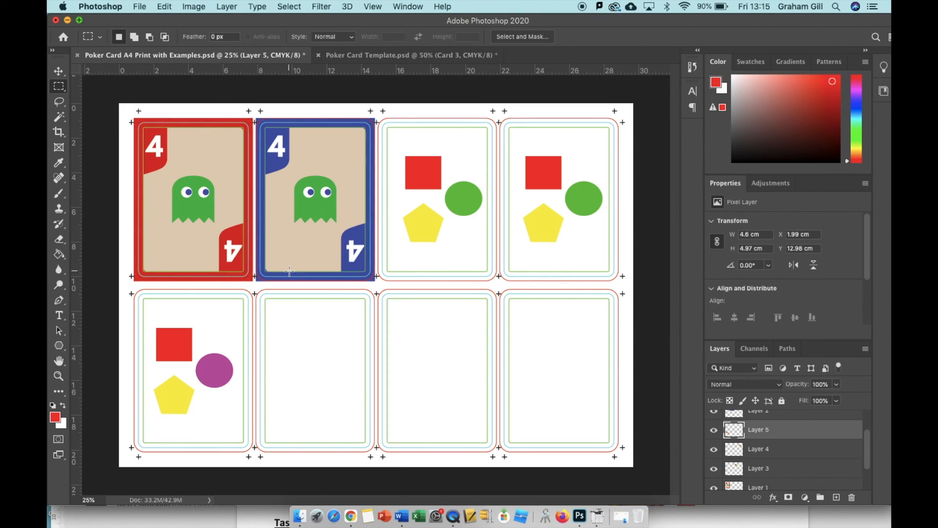
{"action": "key", "text": "super+v"}
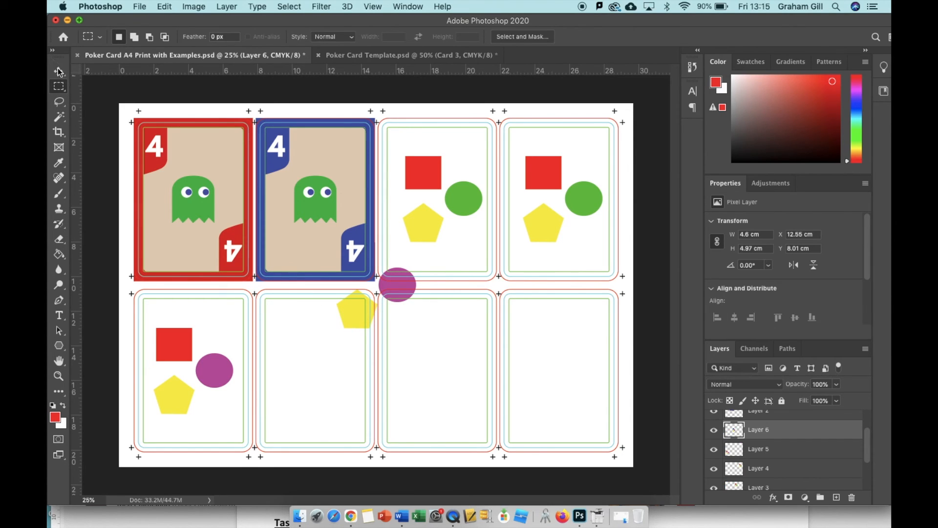
{"action": "key", "text": "v"}
{"action": "left_click_drag", "start_coordinate": [355, 317], "coordinate": [298, 403]}
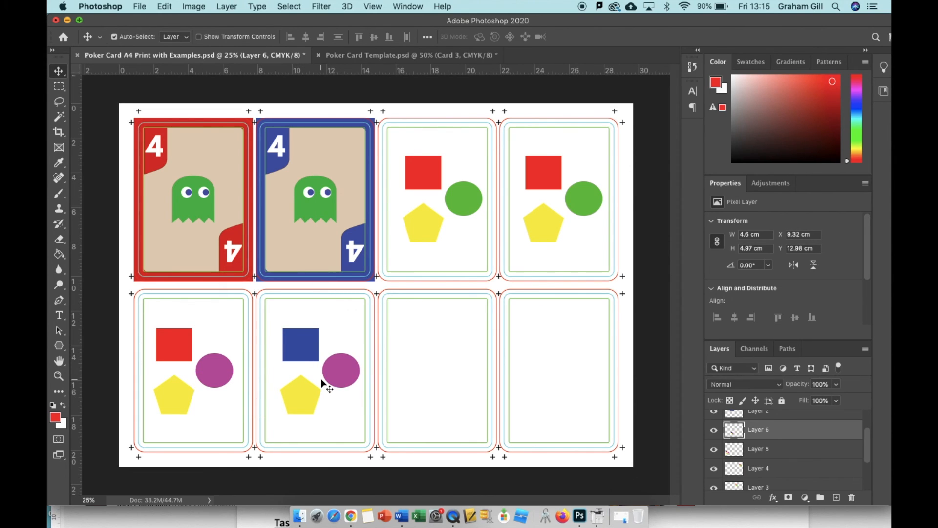
Step: Return to Poker Card Template.psd and review the merged card layers above Group 1
{"action": "left_click", "coordinate": [380, 54]}
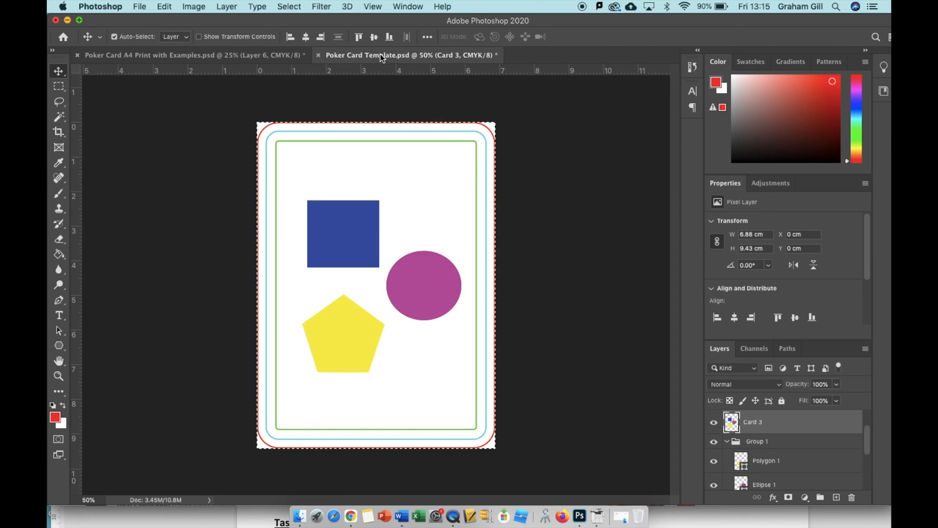
{"action": "left_click_drag", "start_coordinate": [869, 447], "coordinate": [872, 426]}
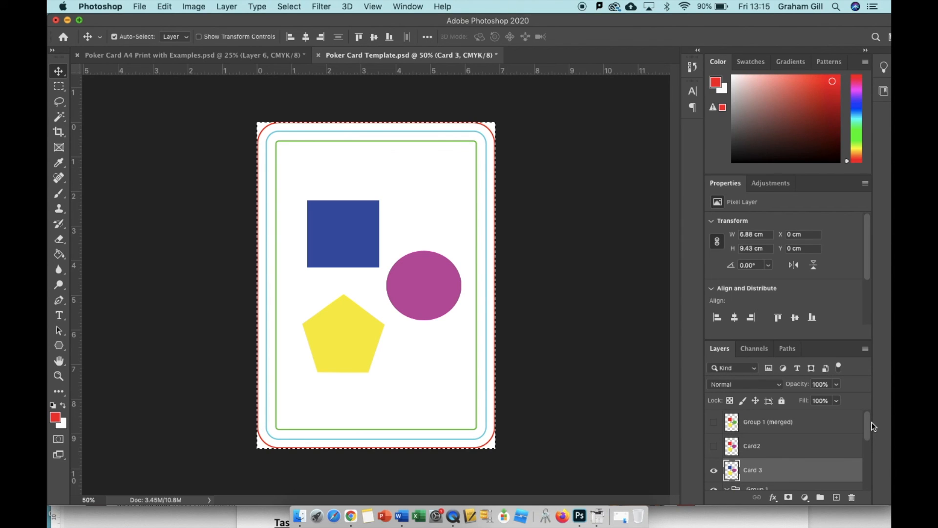